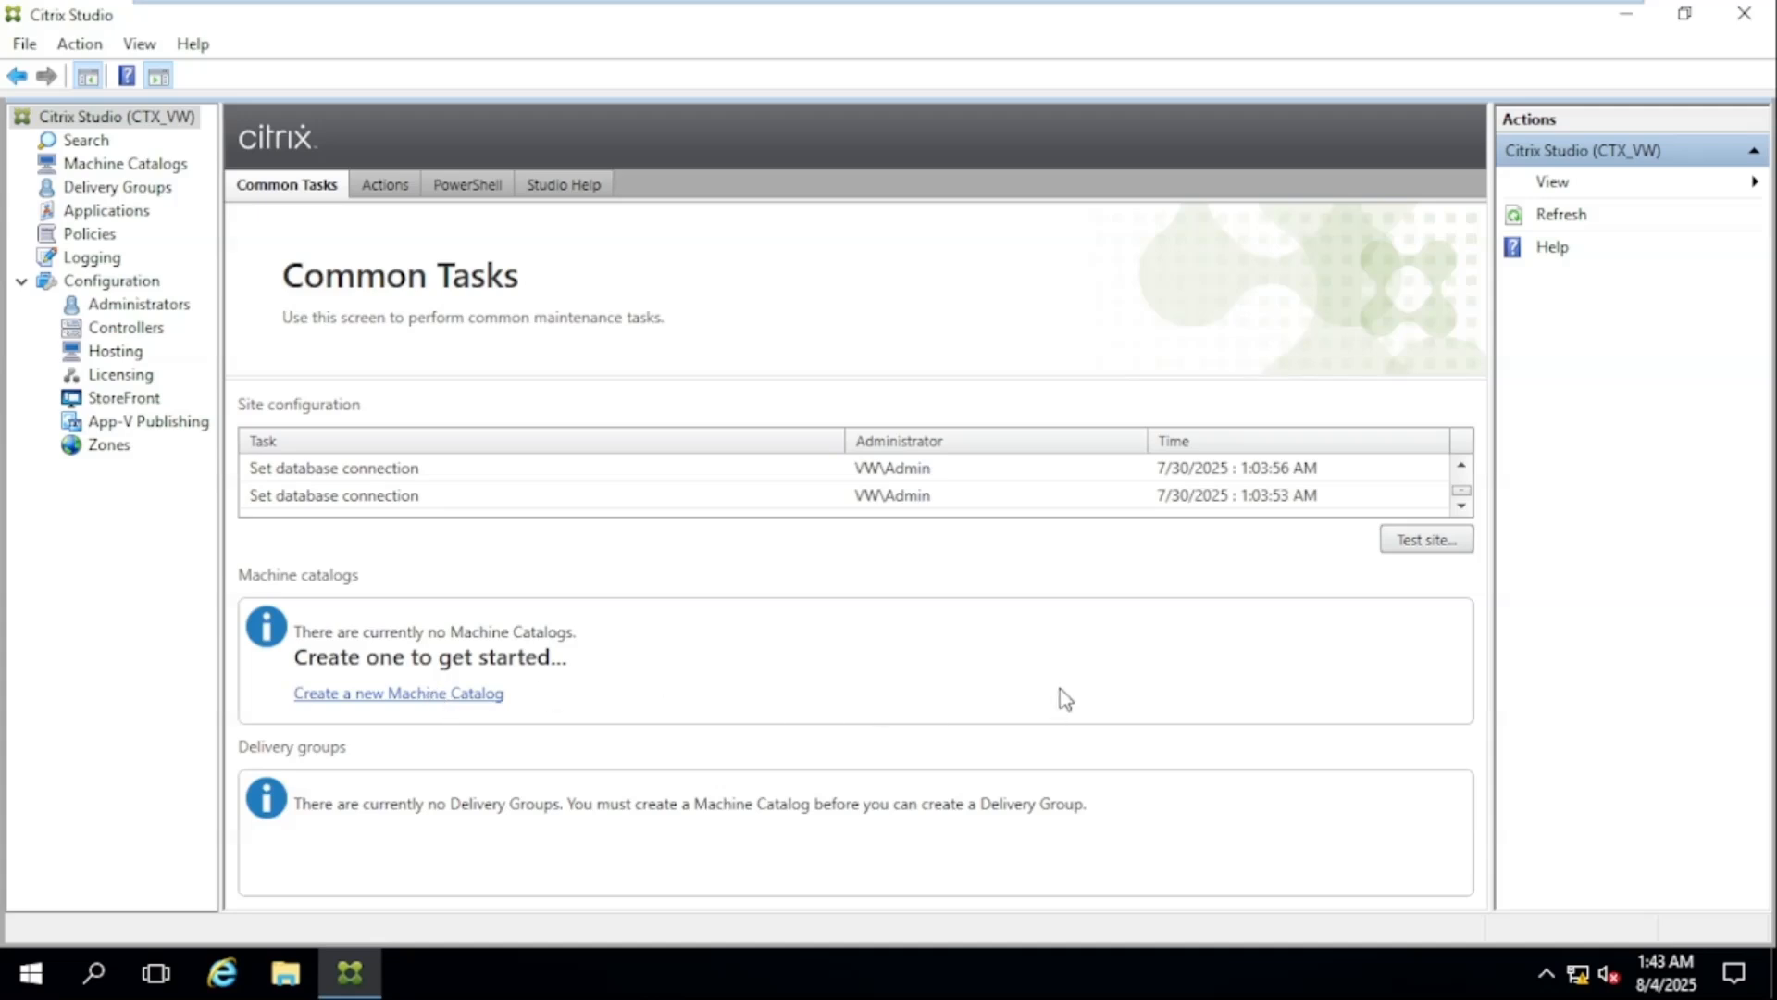
Start a new machine catalog for Multi-session OS machines that are not power managed, deployed using another service or technology
click(468, 693)
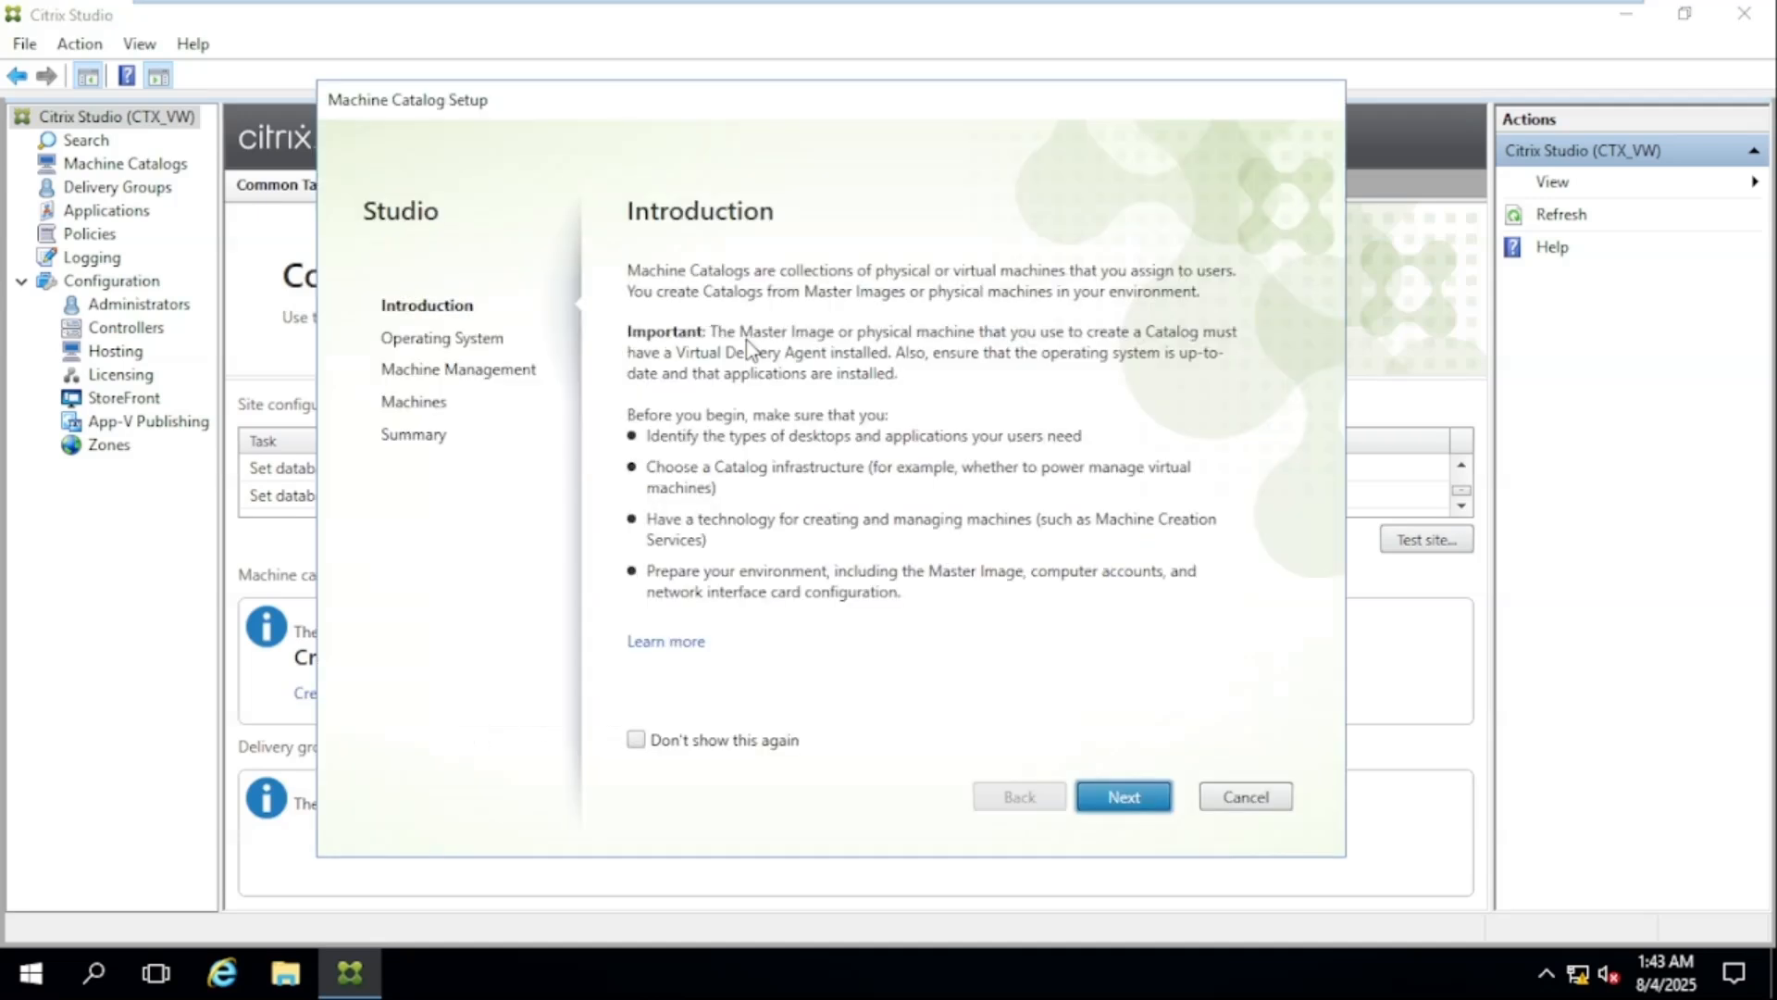
key(Return)
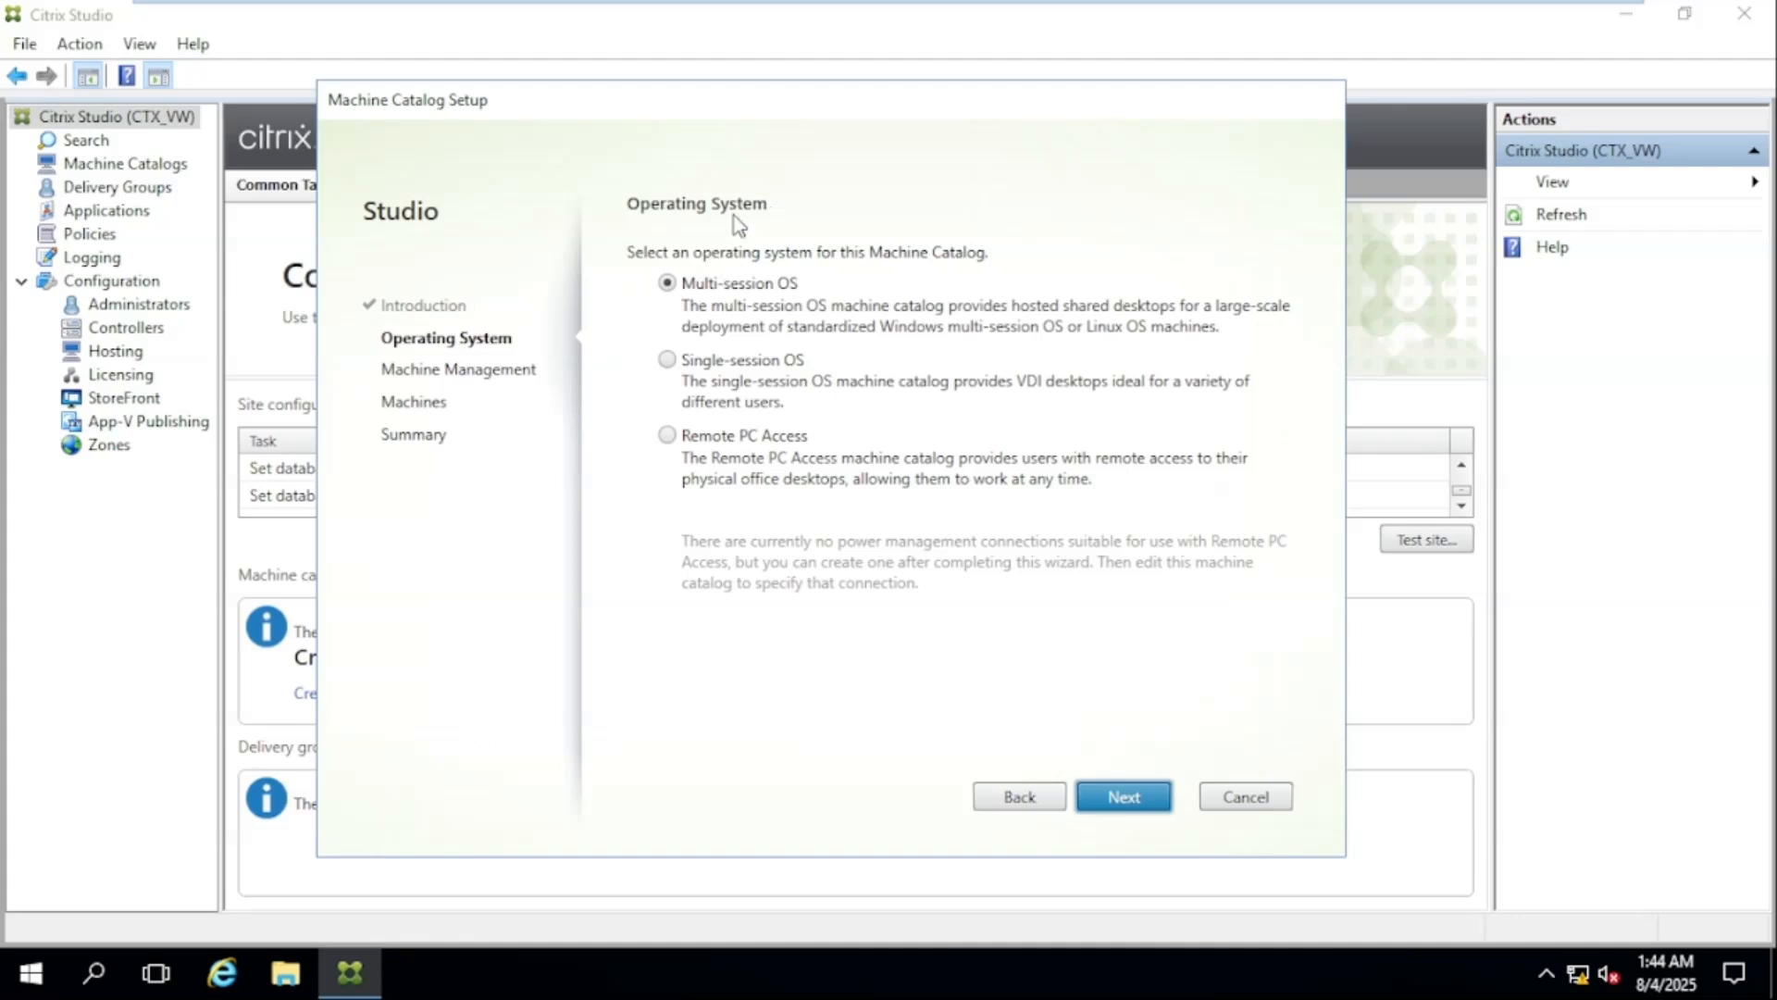
drag(669, 116, 657, 115)
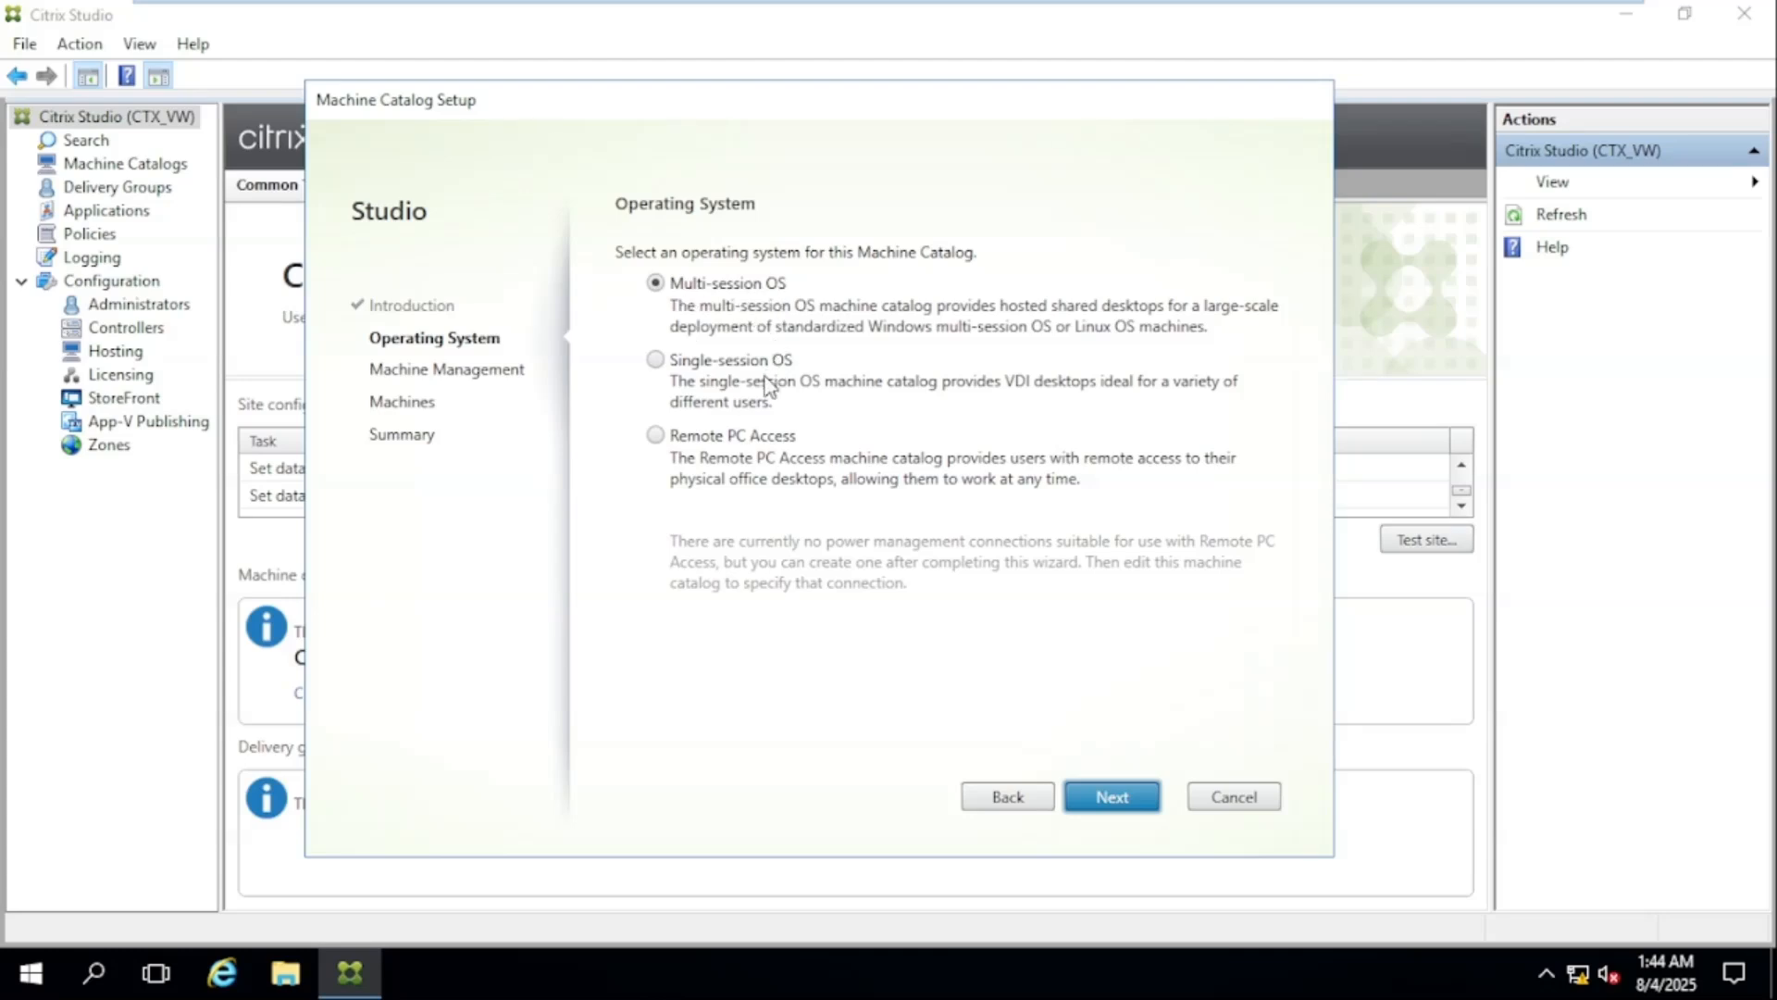
click(657, 361)
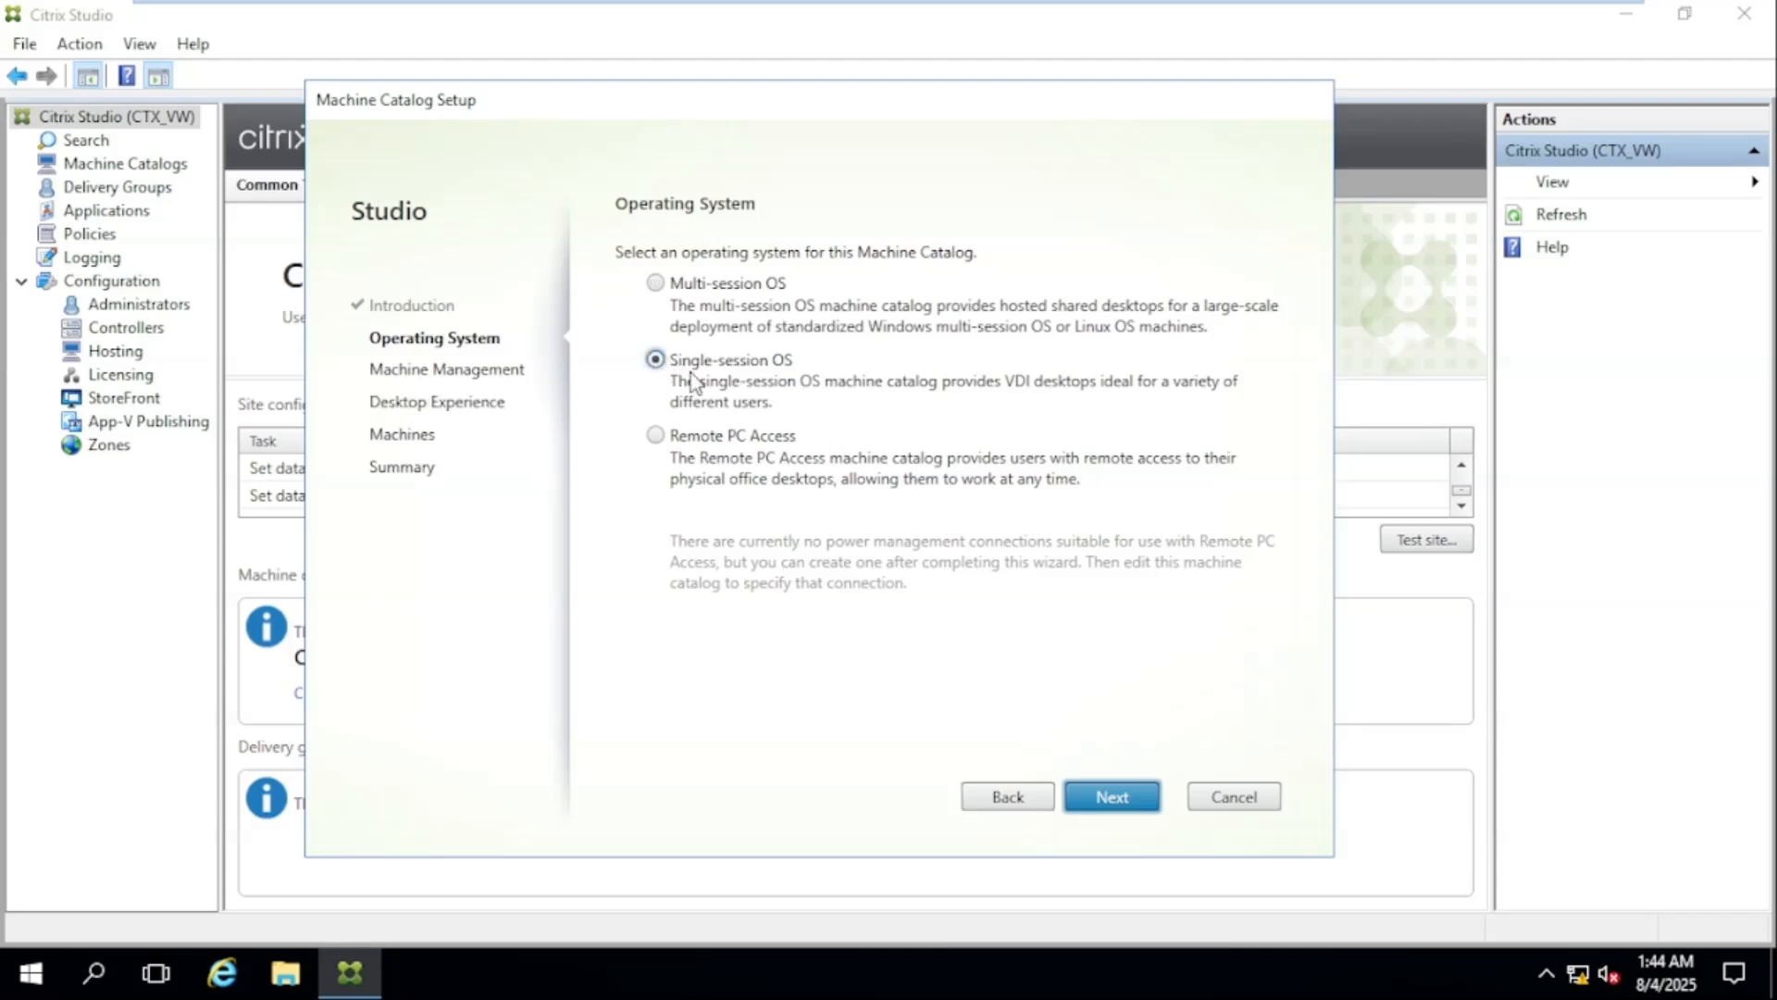
click(657, 283)
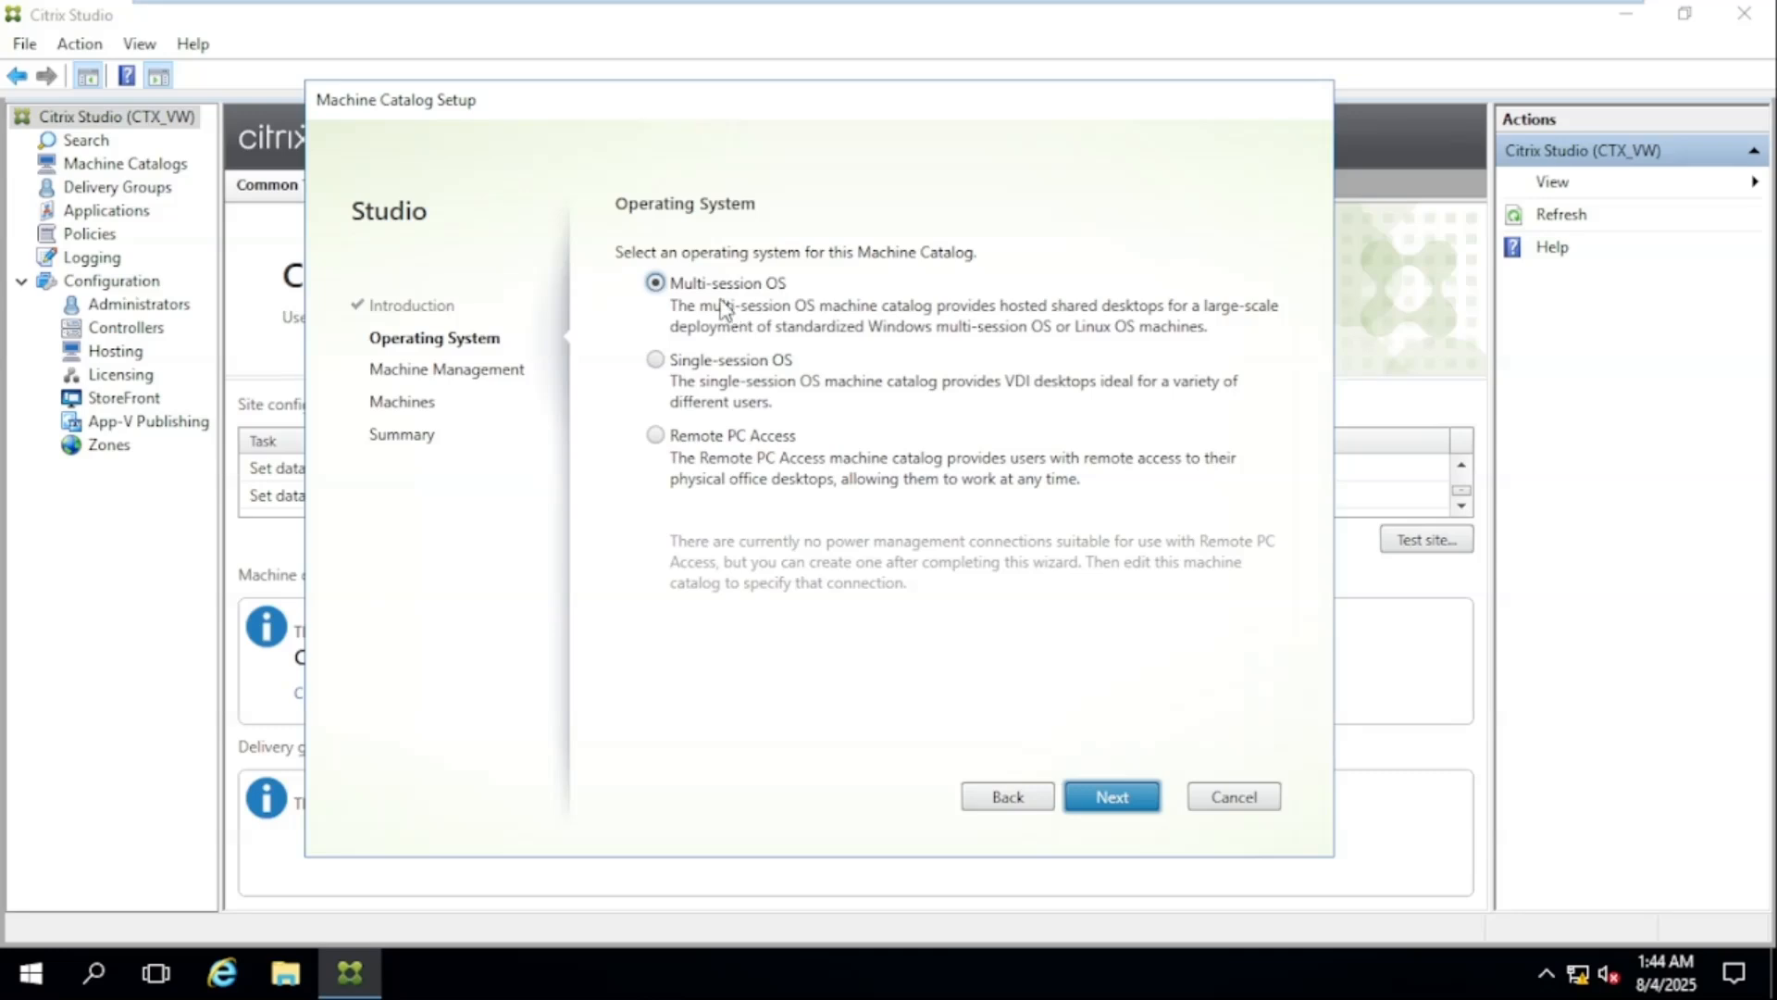
click(701, 366)
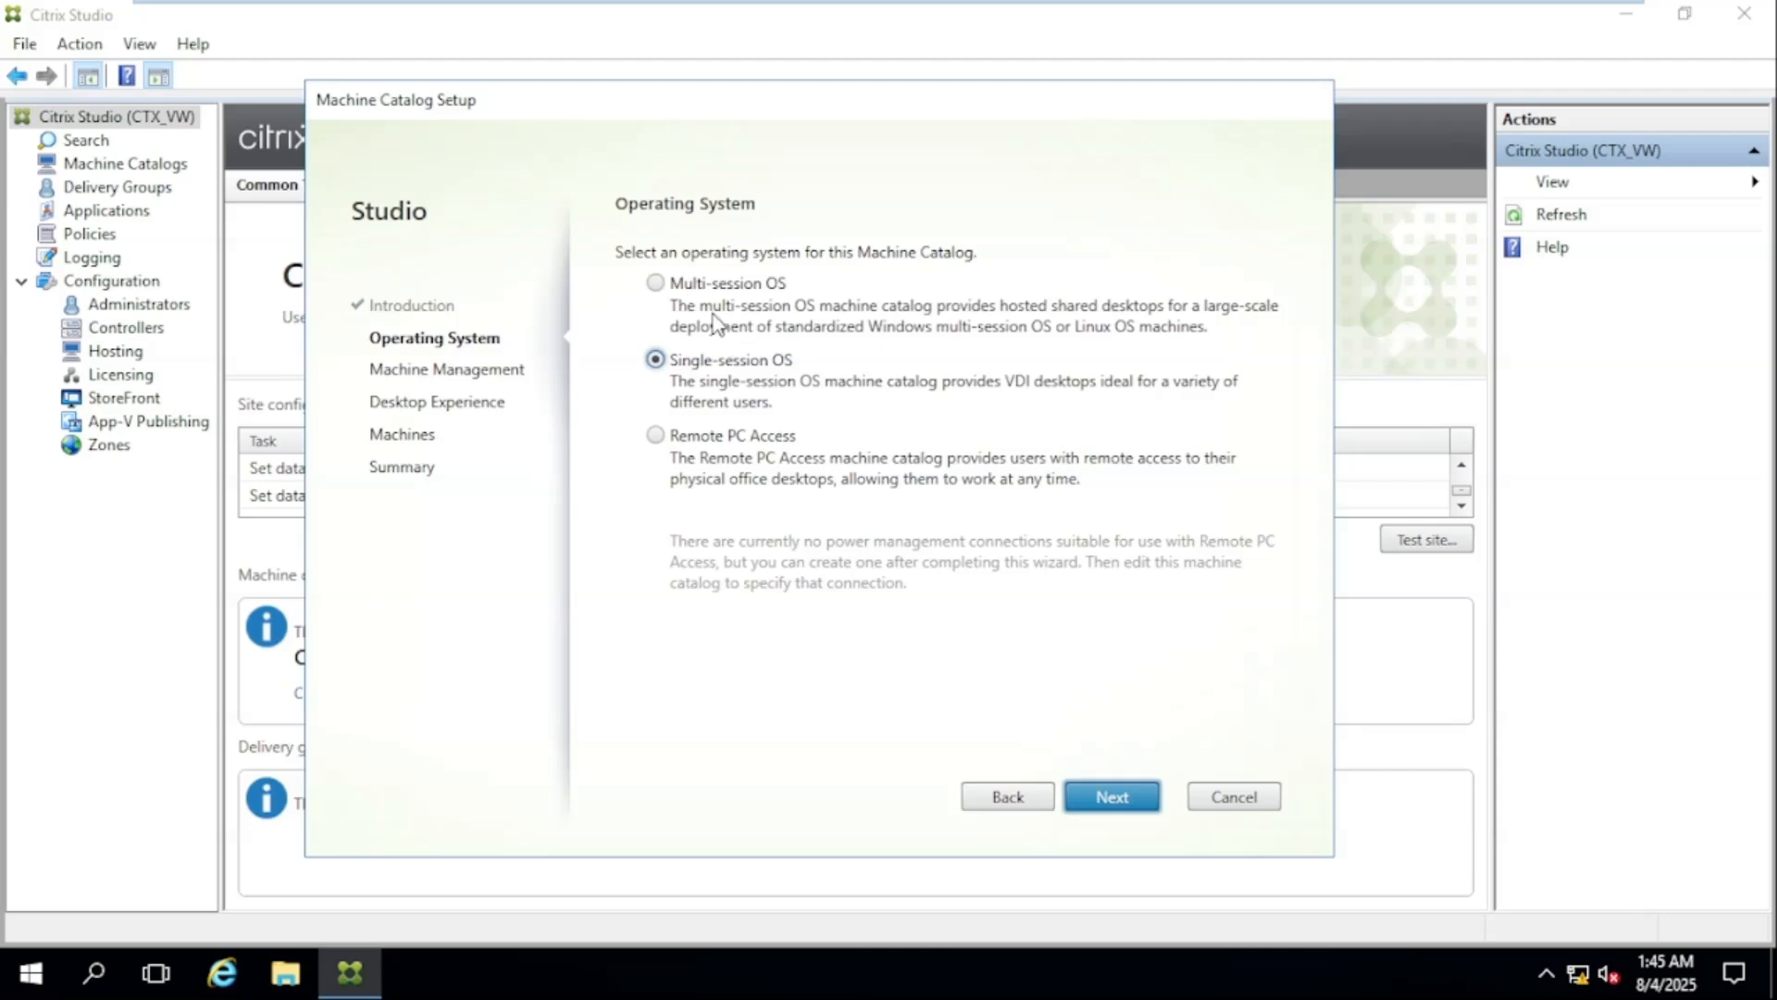
click(713, 287)
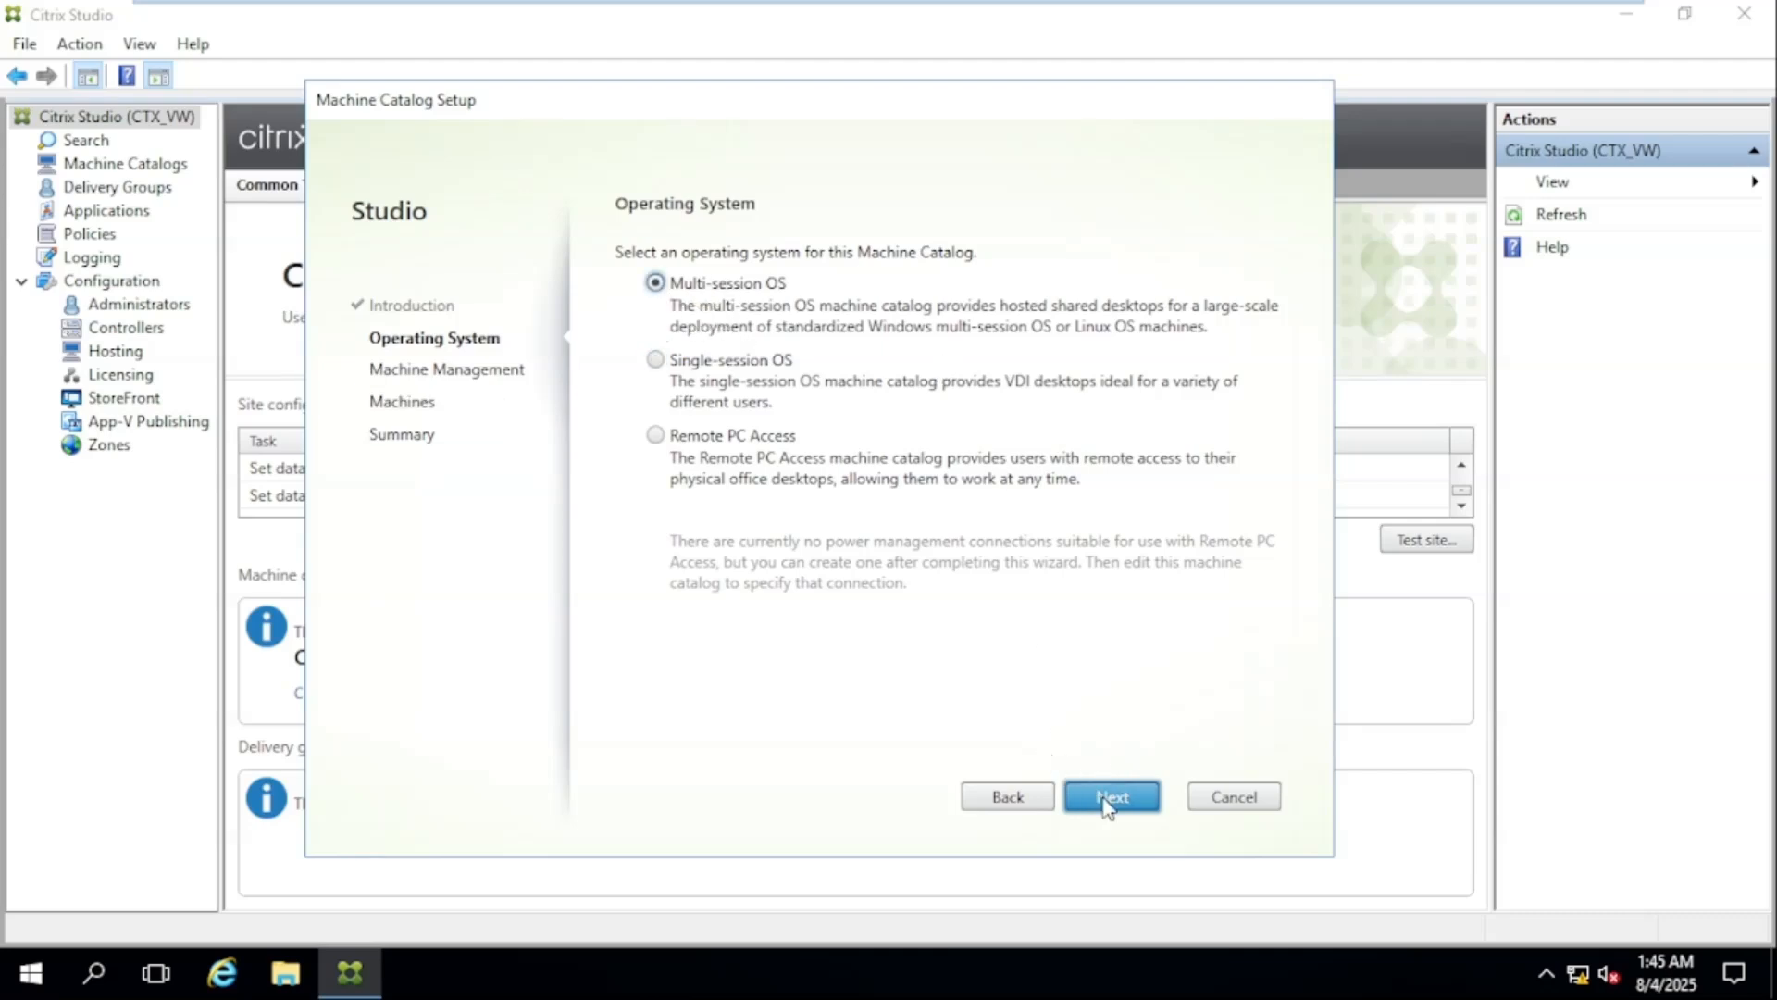
click(1108, 806)
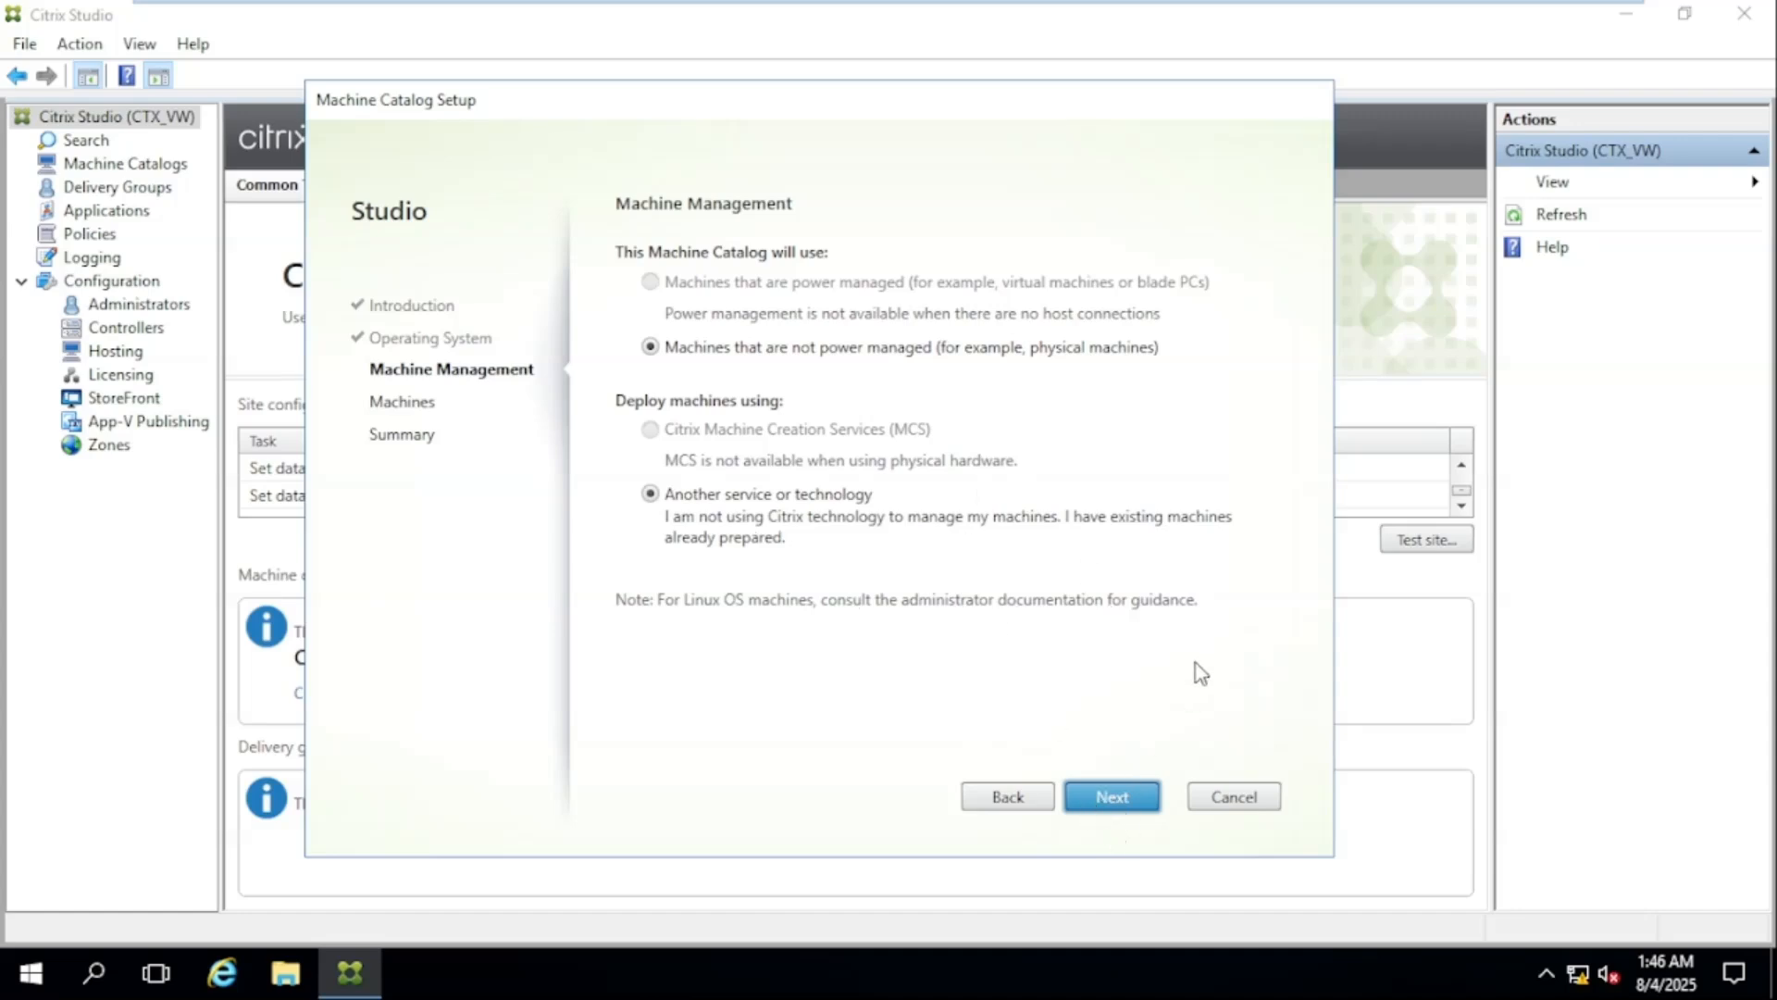
click(1110, 798)
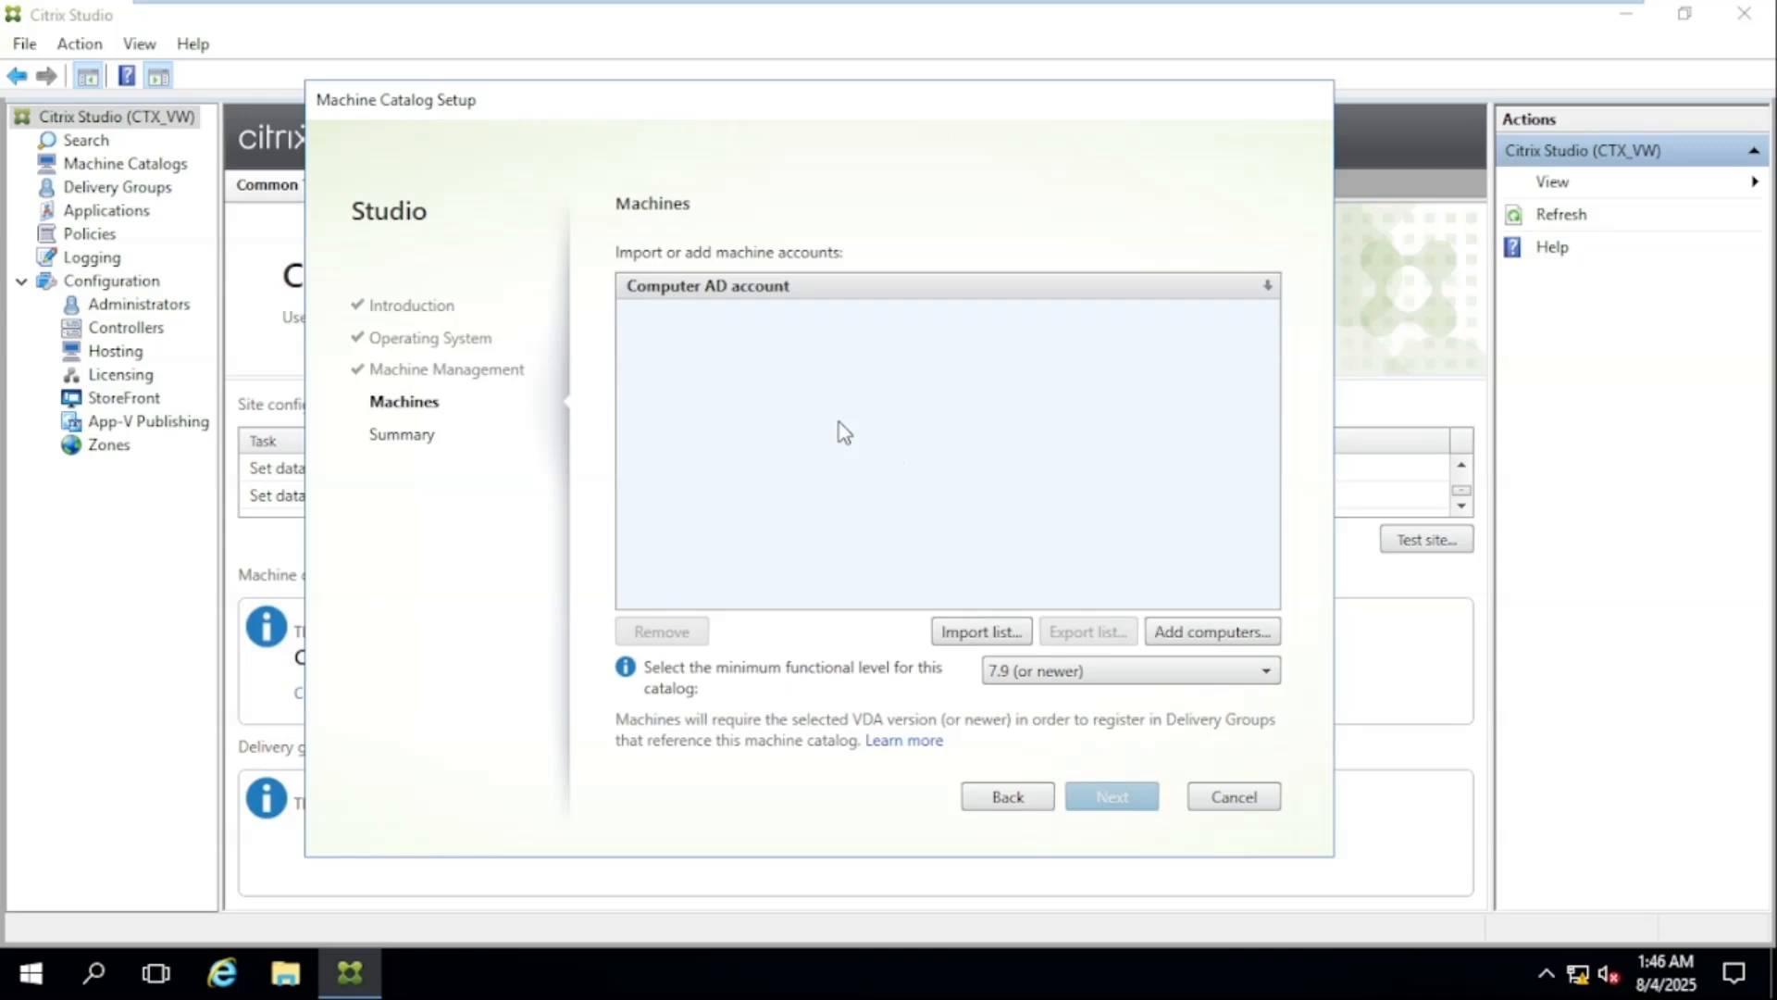
Add the computer account VW\CTXSHSR1$ to the catalog and continue to the summary with functional level 7.9 (or newer)
click(1189, 632)
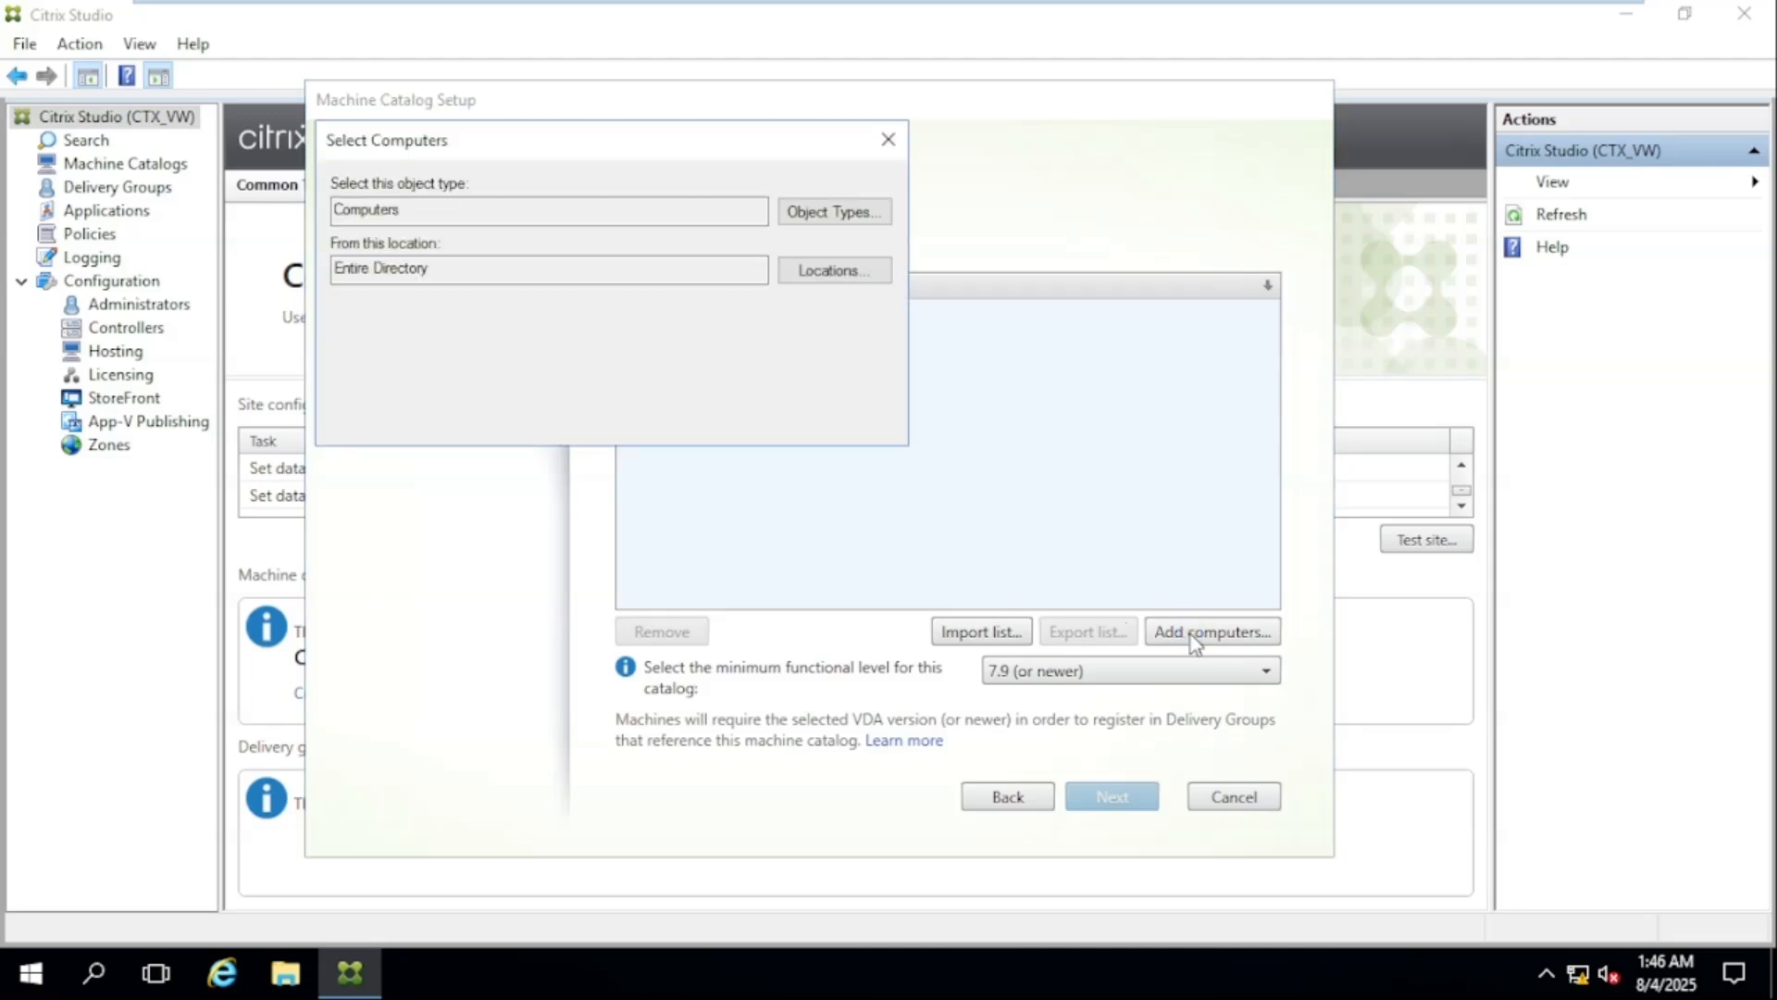
click(437, 348)
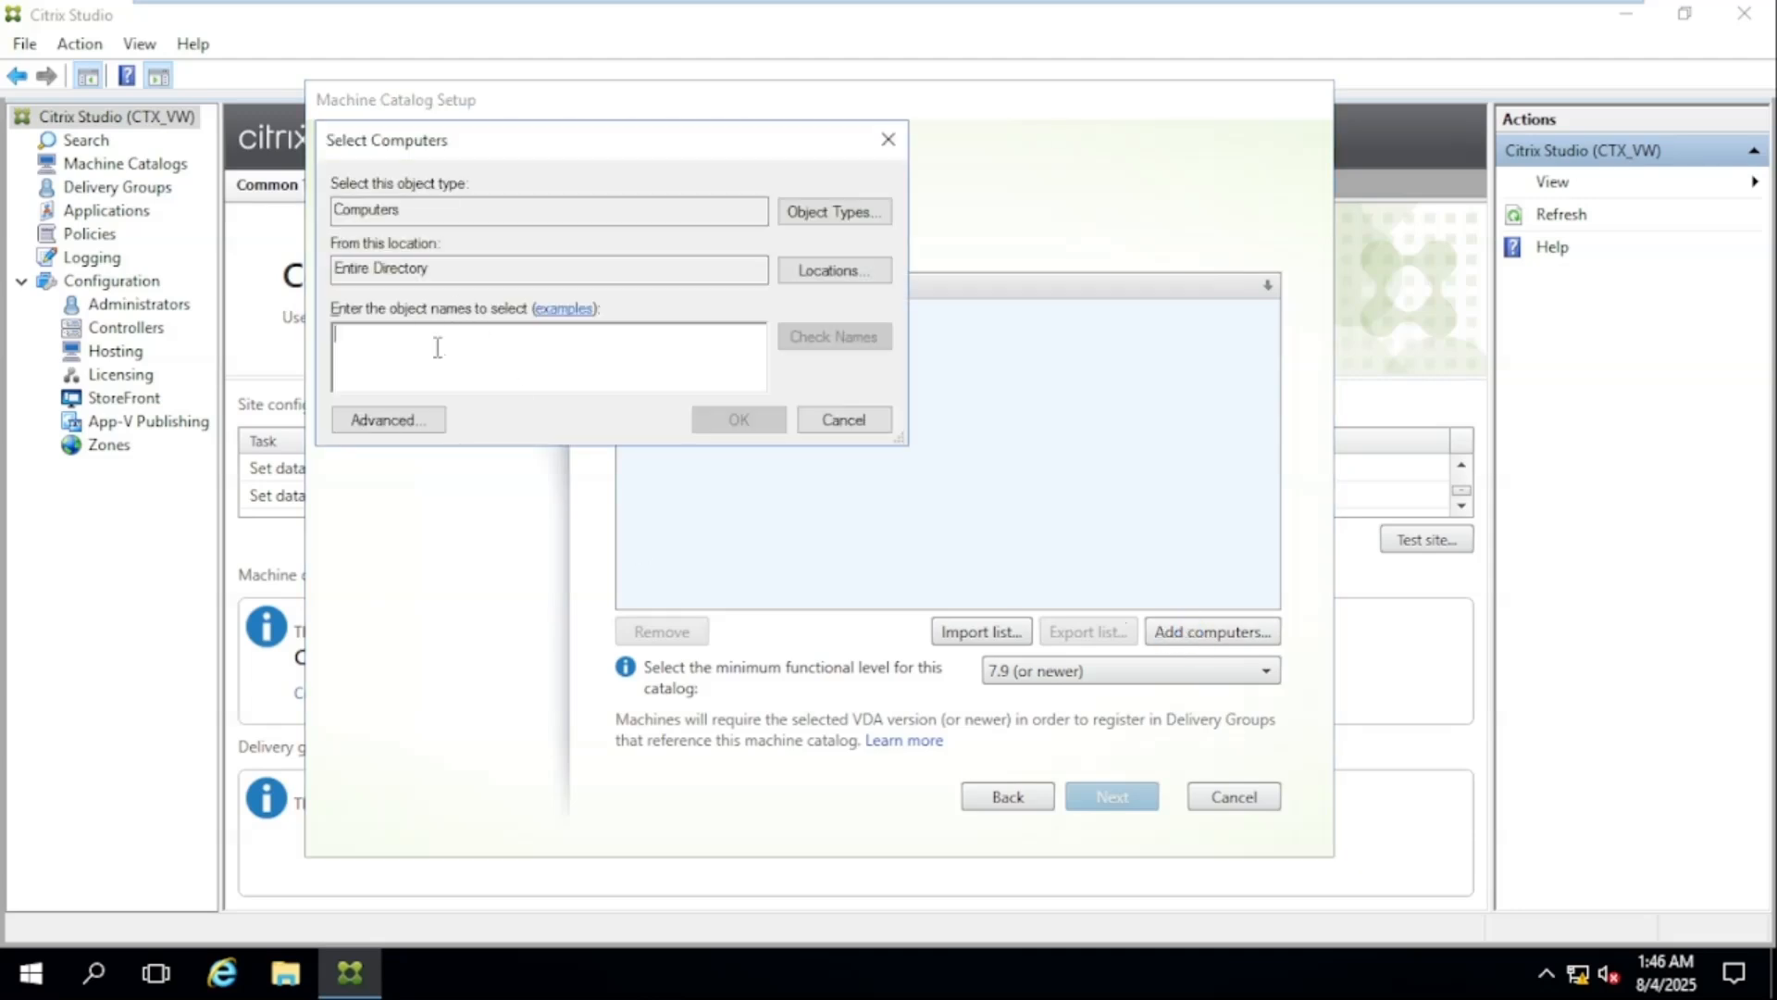
text(CTX)
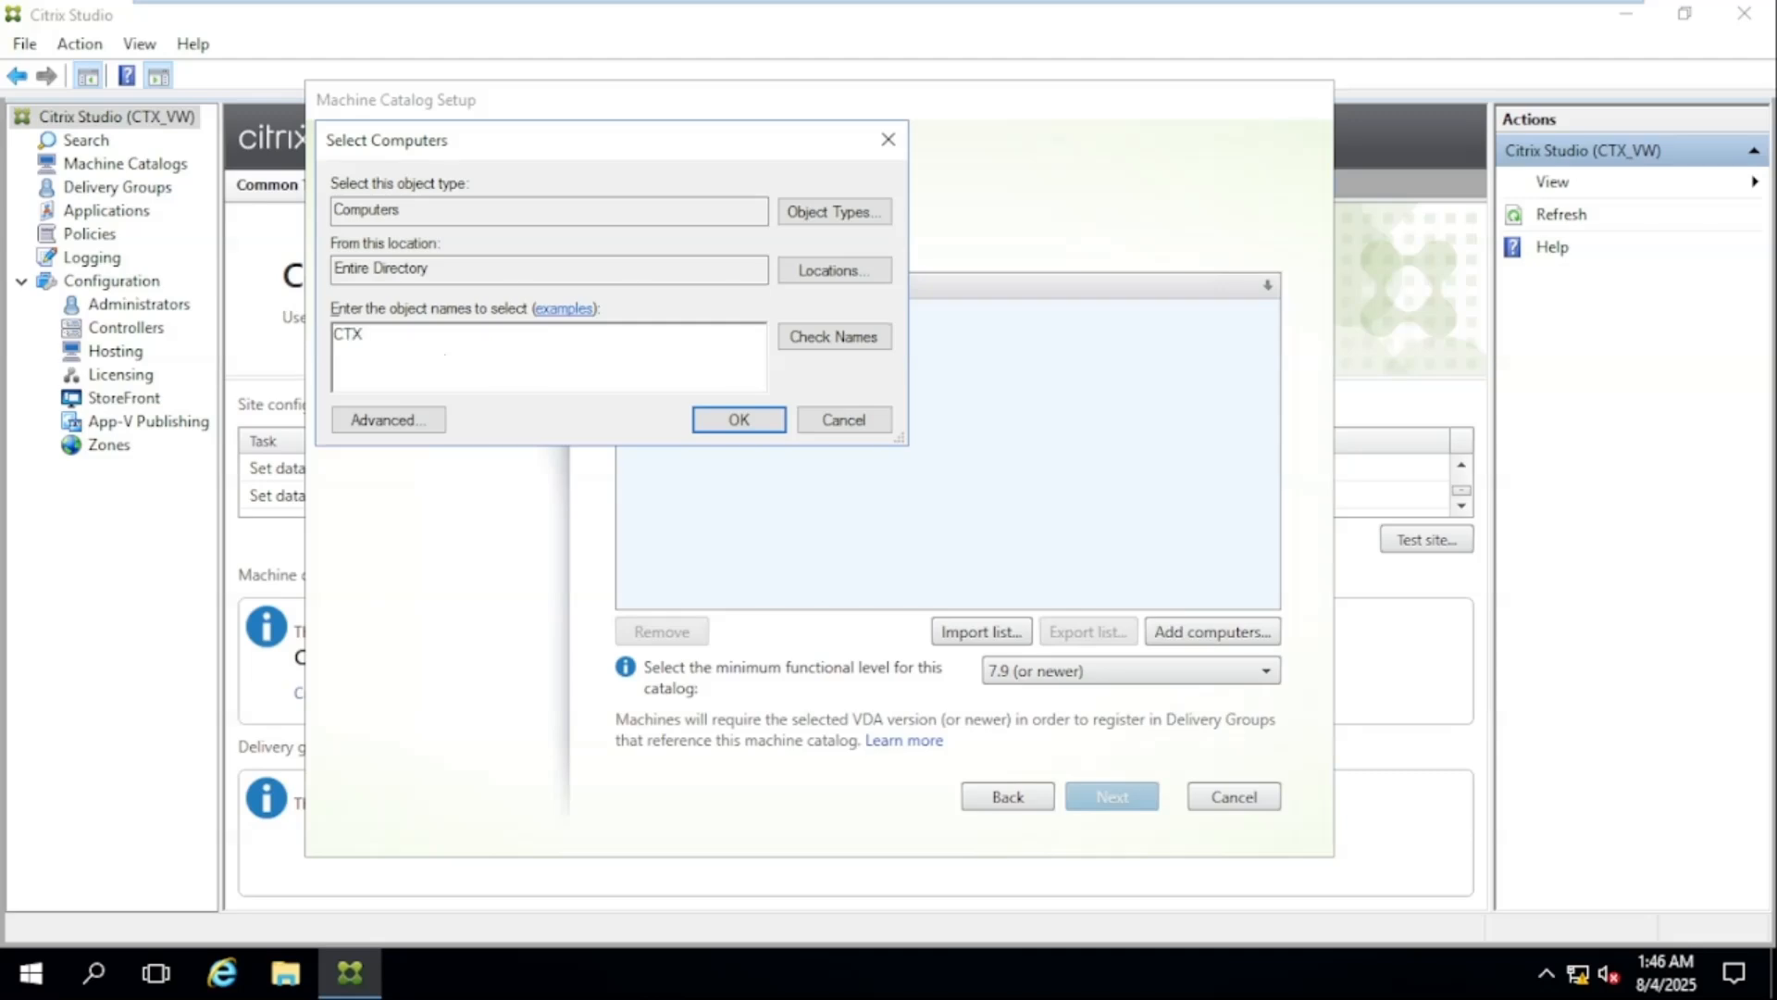
text(VD)
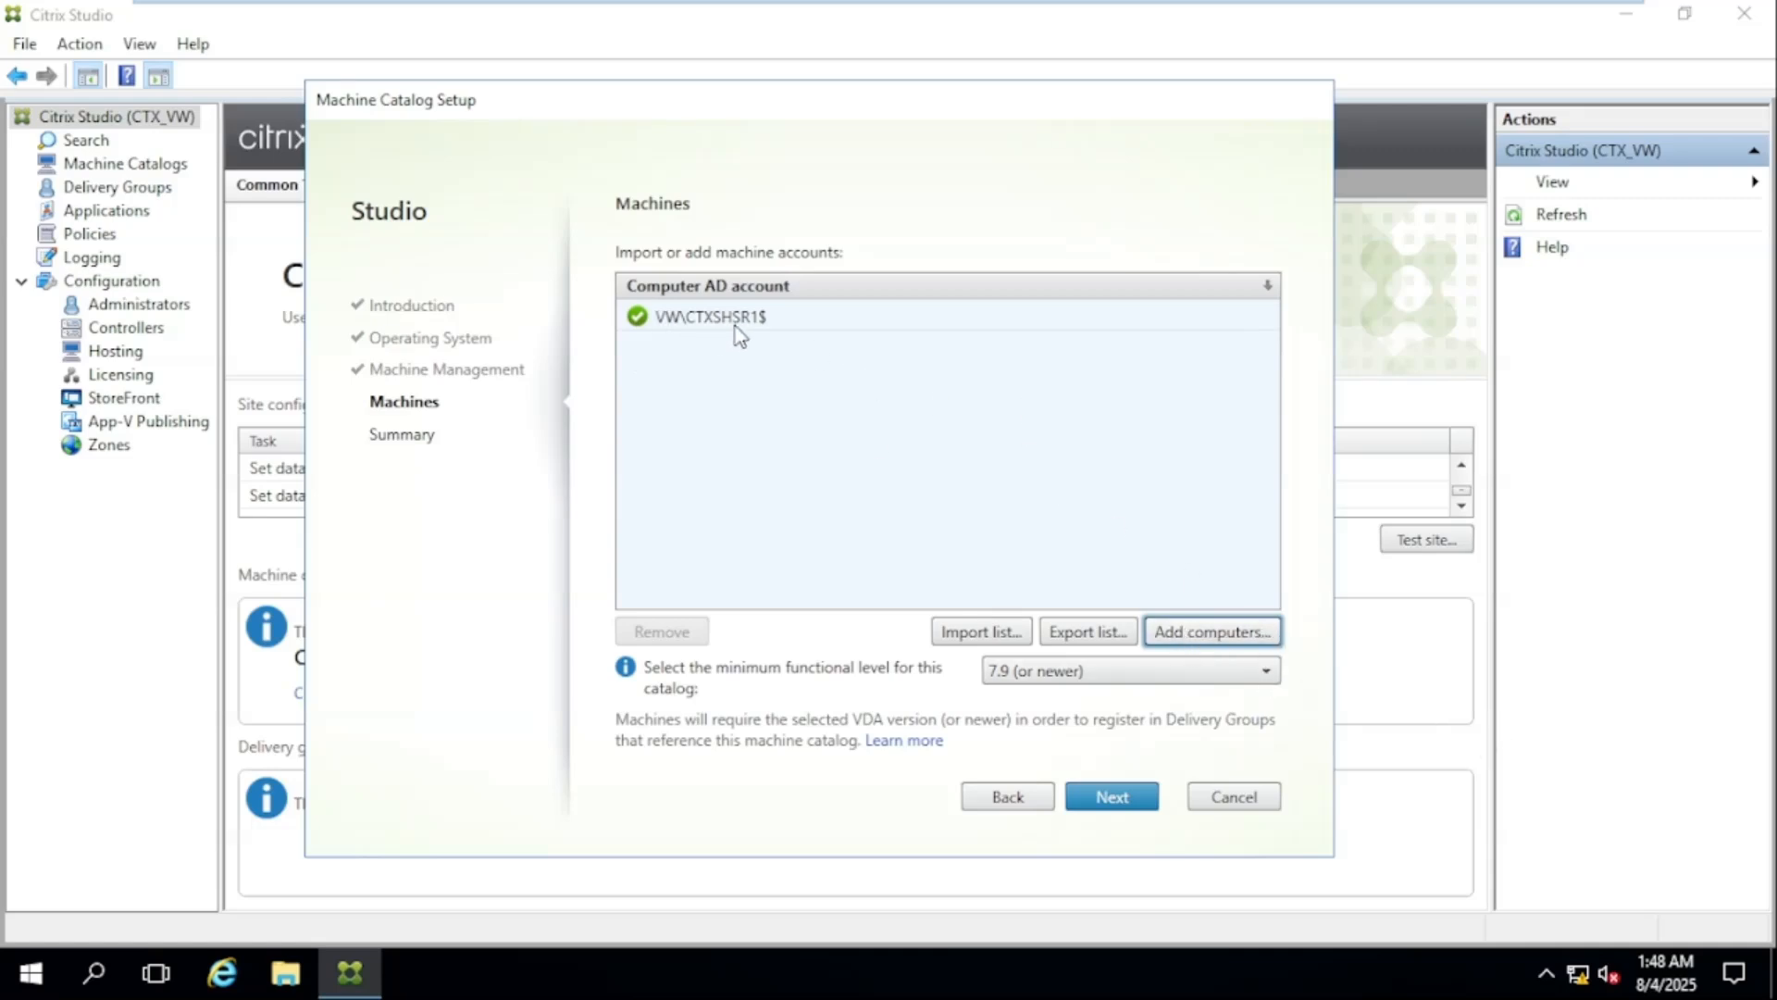
click(659, 324)
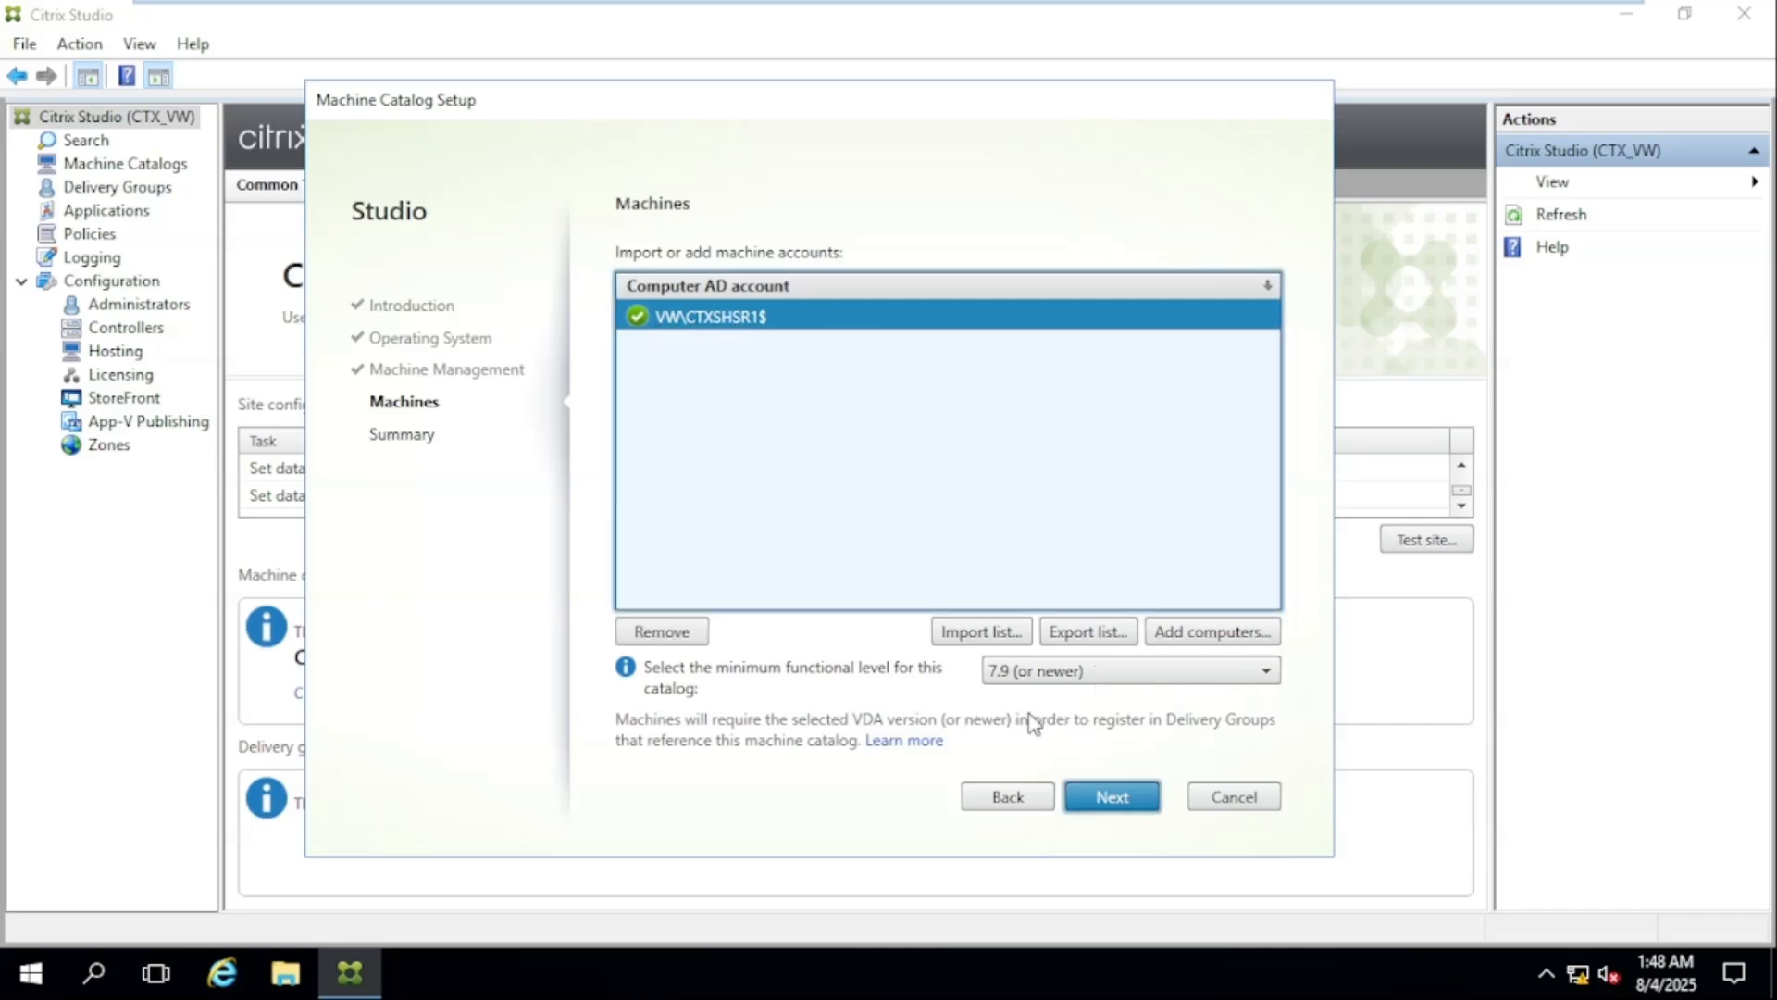
click(1114, 798)
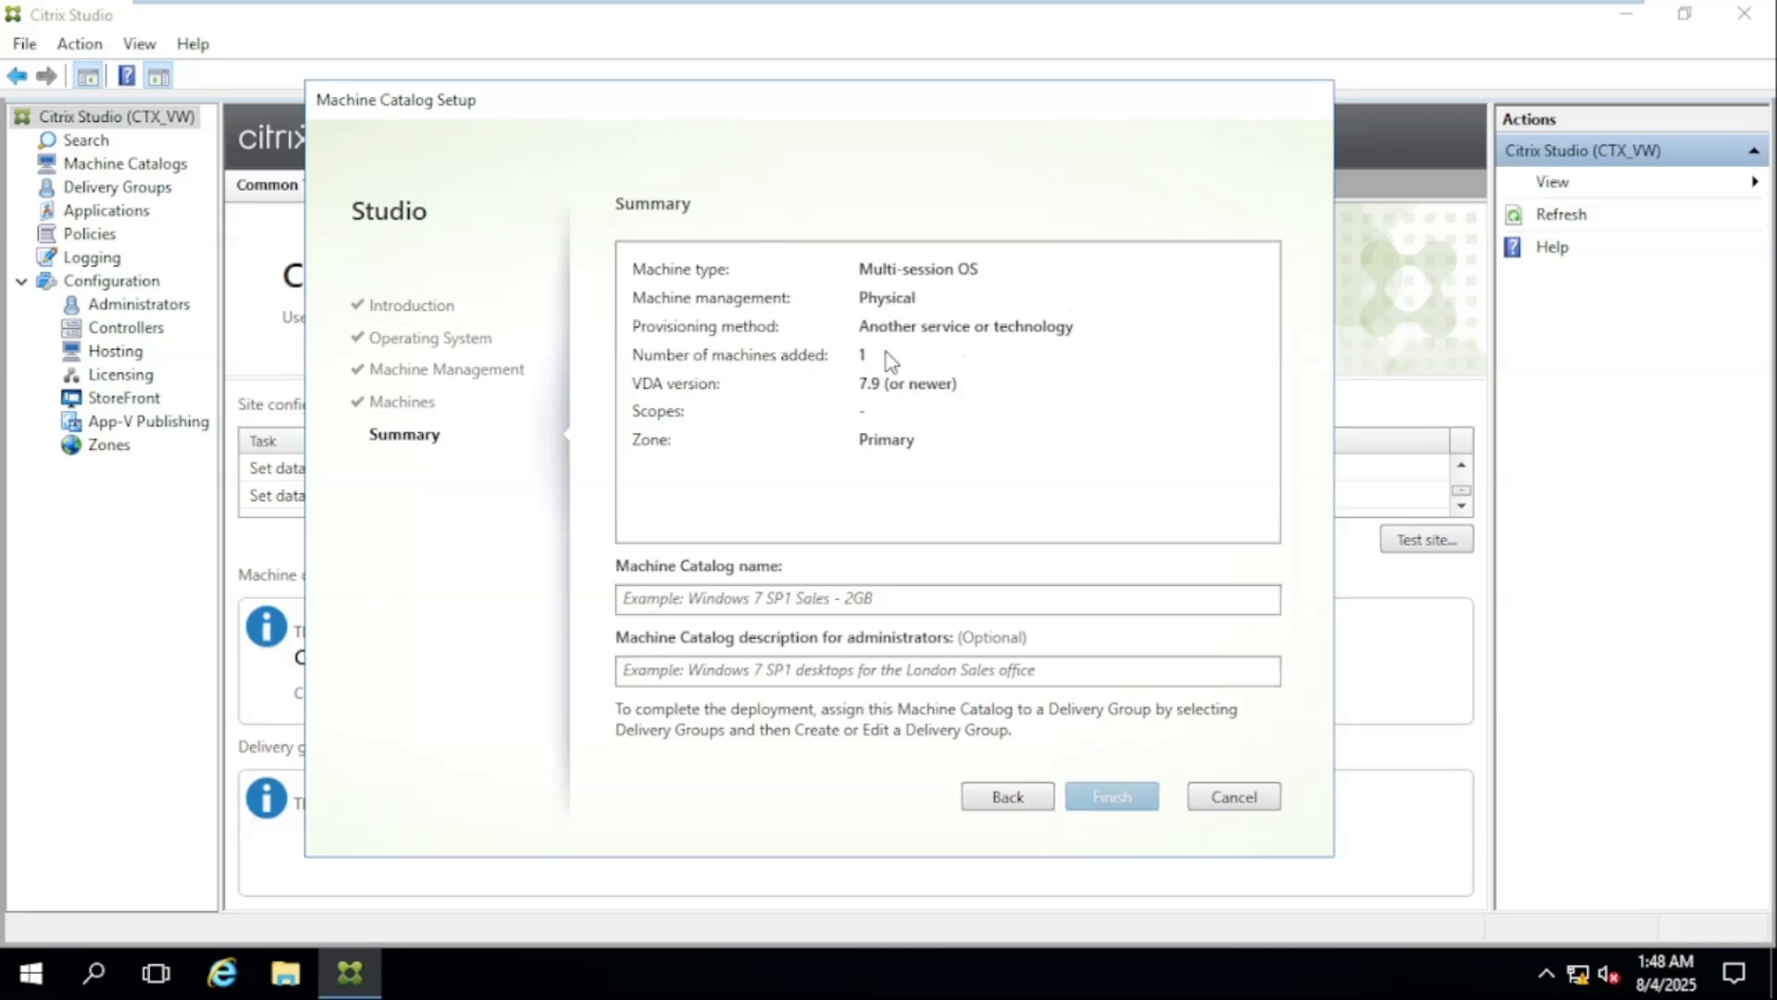
Name the machine catalog Apps1
click(693, 600)
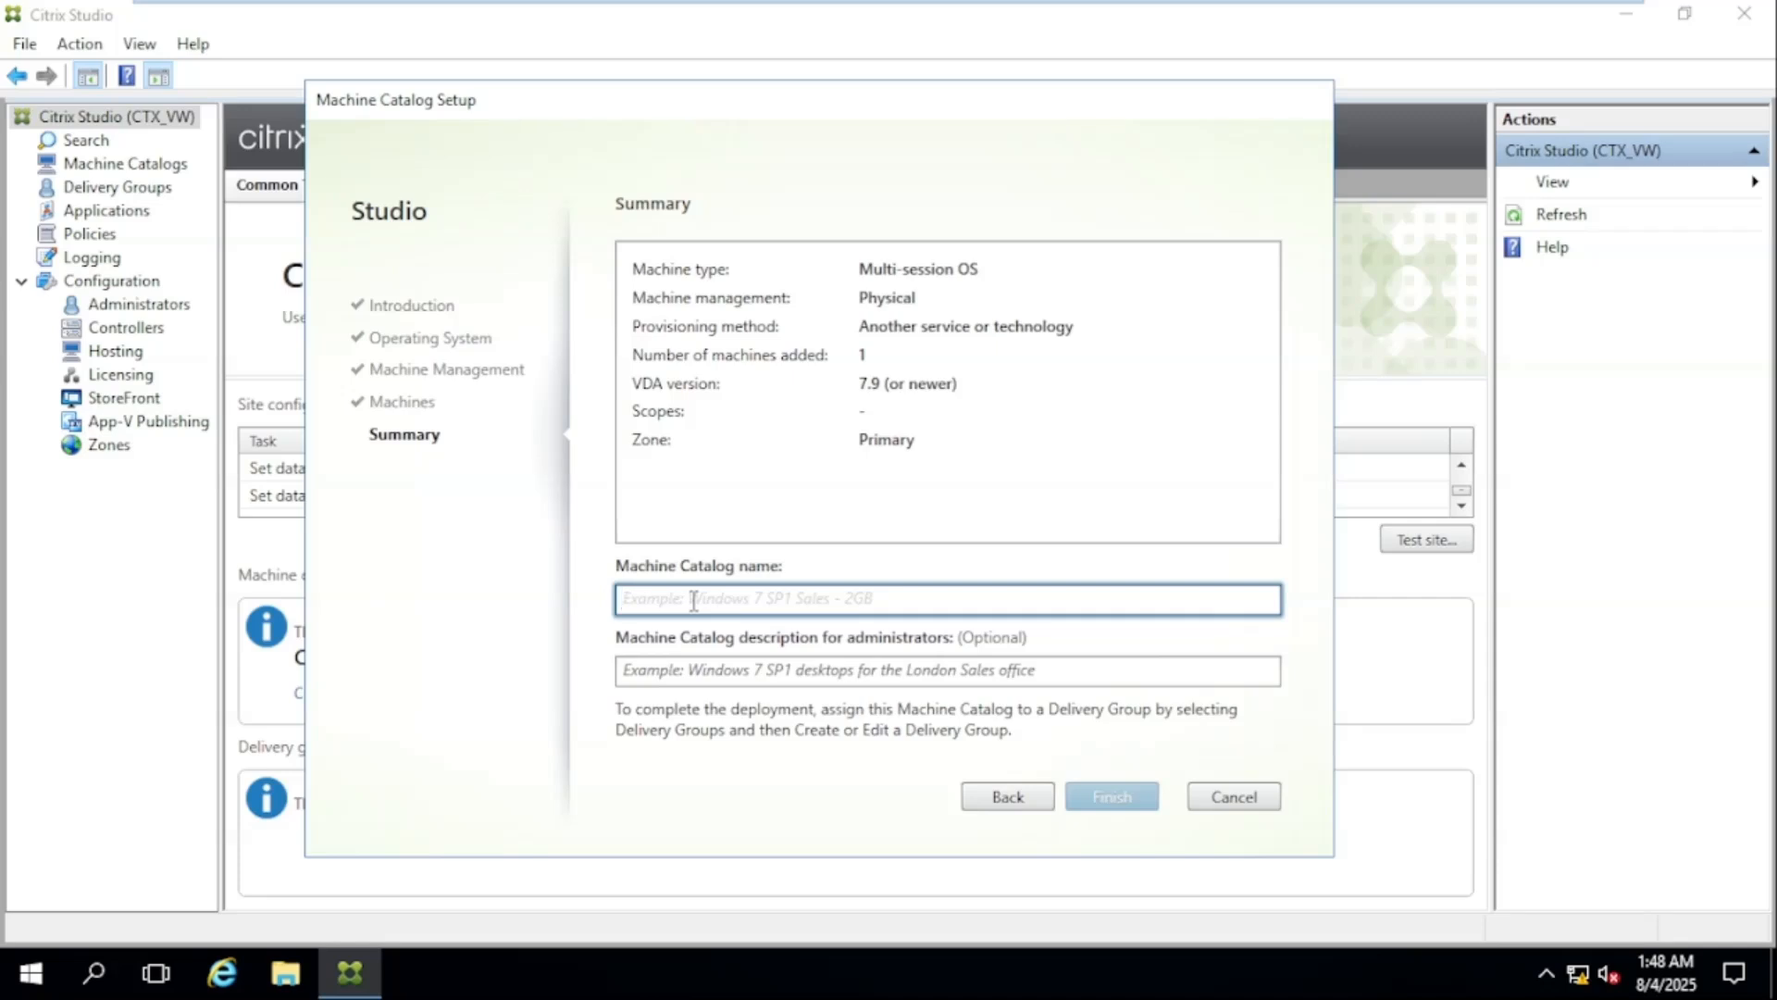
text(Desktop)
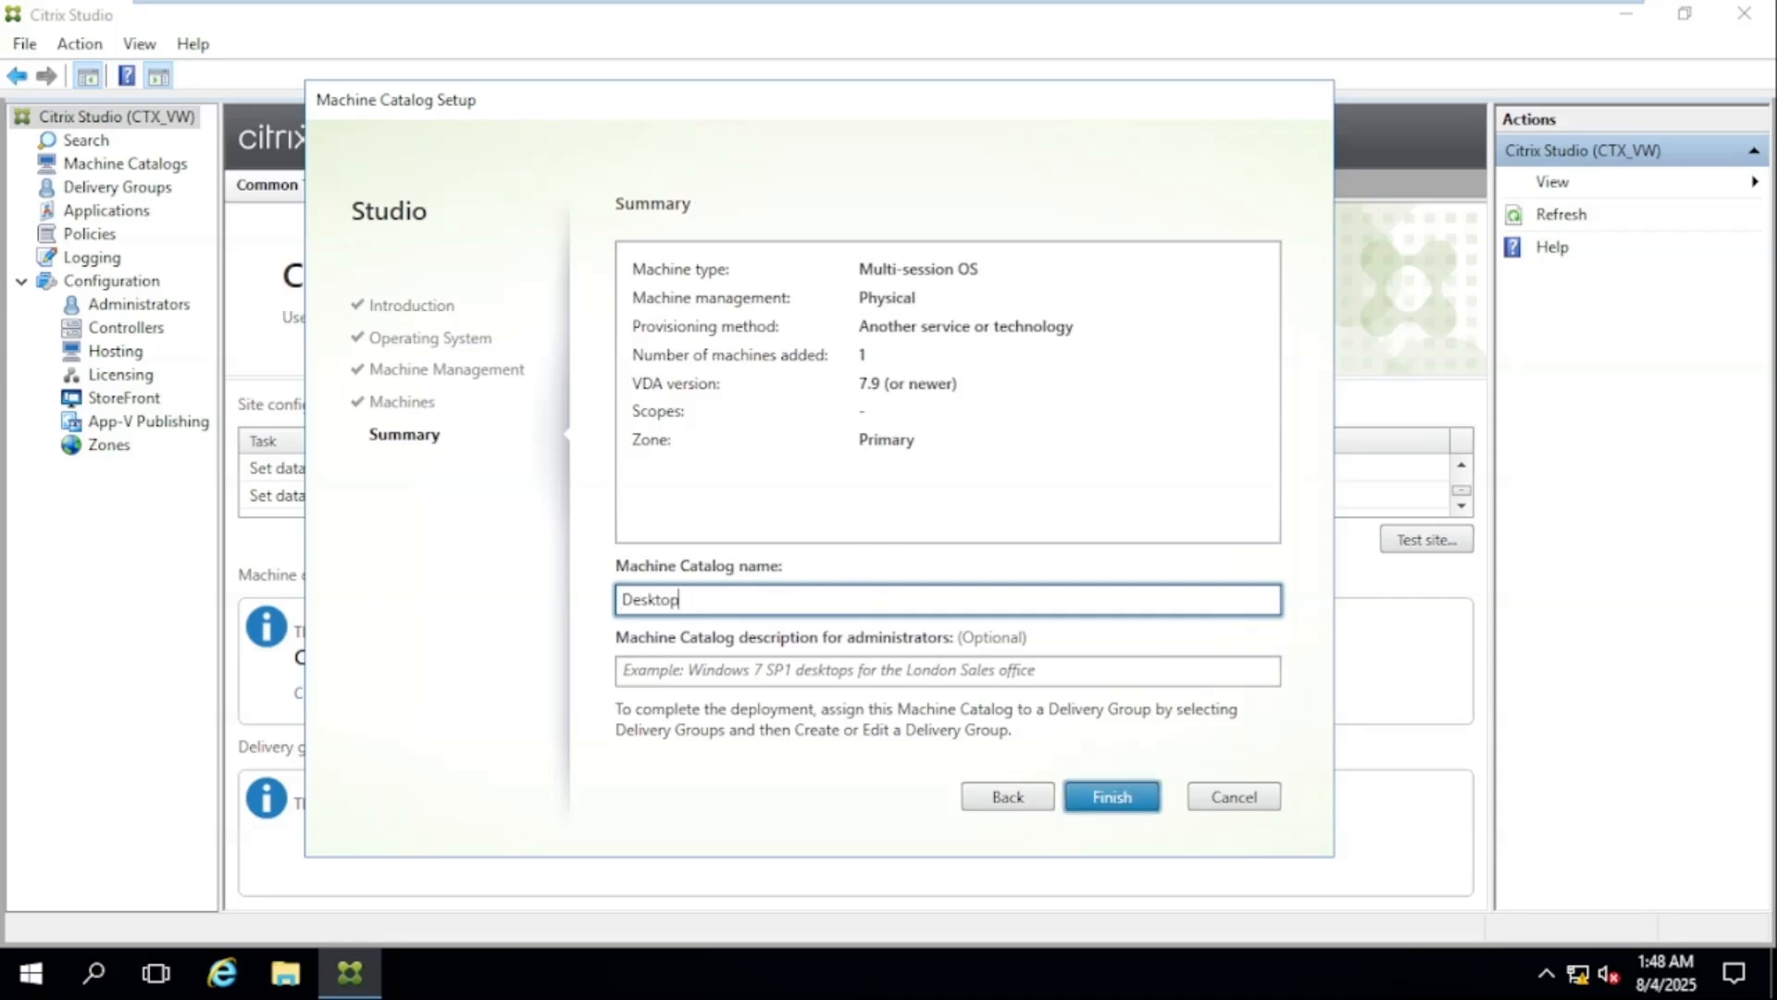
key(BackSpace)
key(BackSpace)
key(BackSpace)
key(BackSpace)
key(BackSpace)
key(BackSpace)
key(BackSpace)
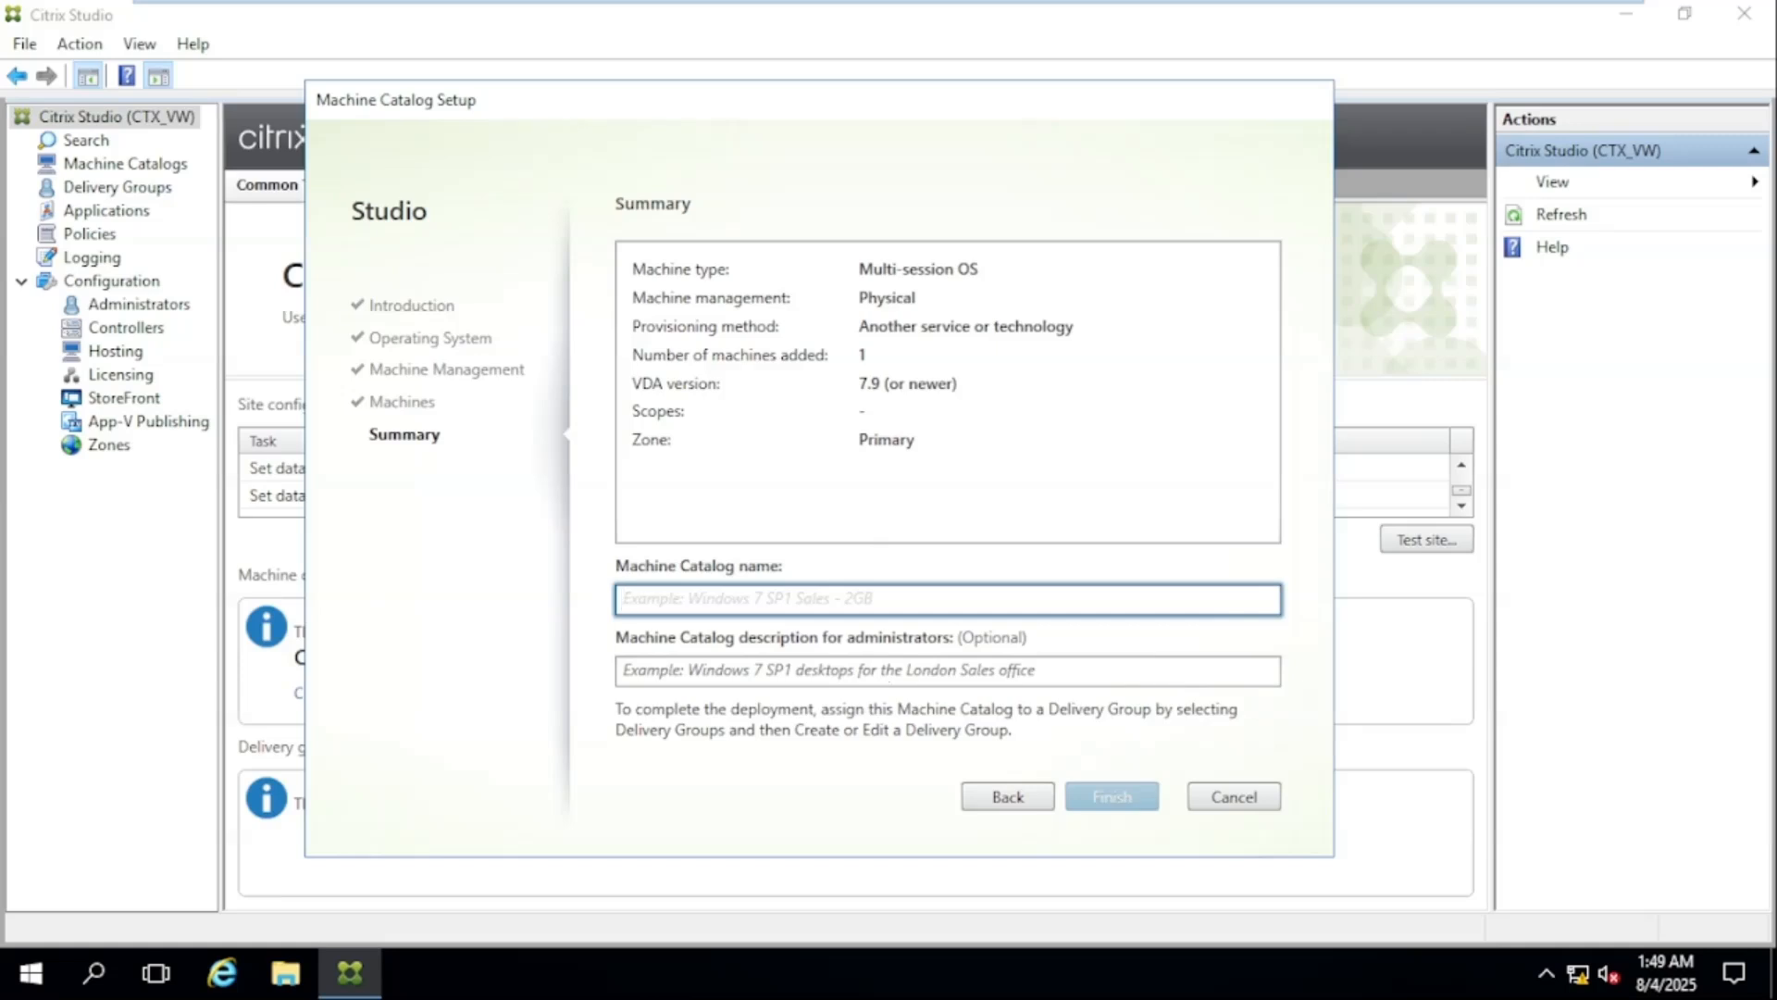
text(Apps)
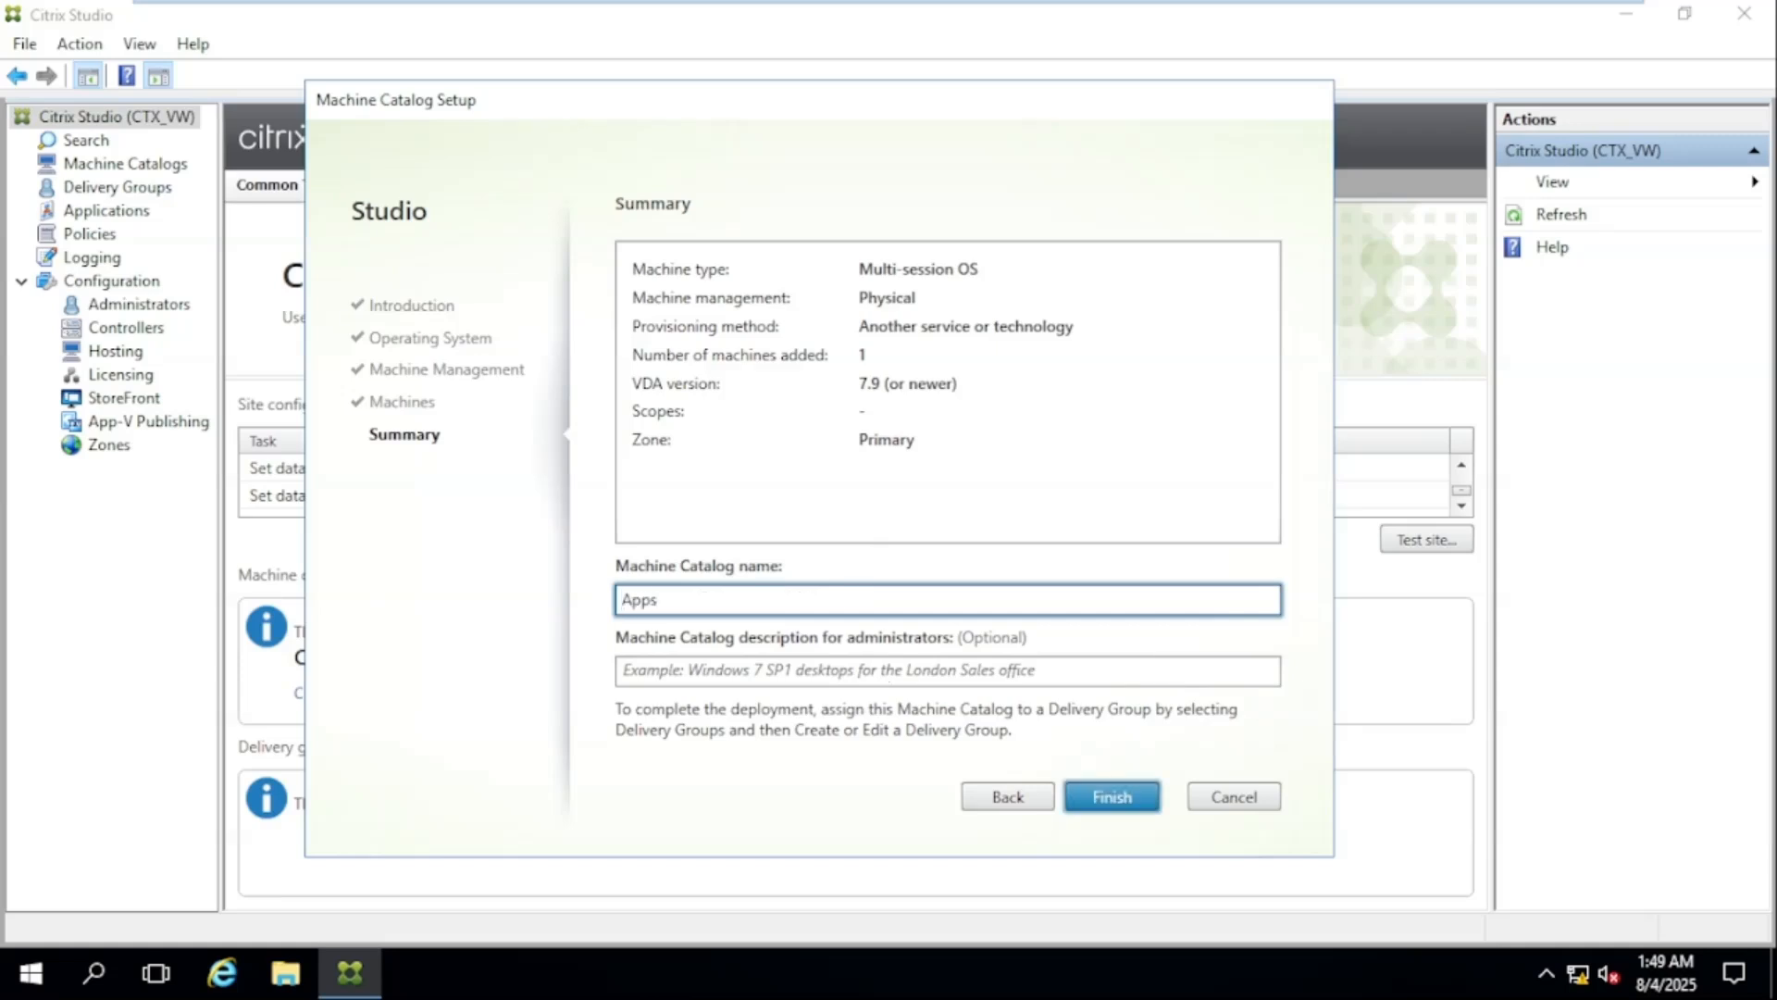
text(1)
Copy the catalog name into the administrator description and finish creating the machine catalog
drag(676, 601, 593, 607)
key(ctrl+c)
click(680, 671)
key(ctrl+v)
click(1113, 799)
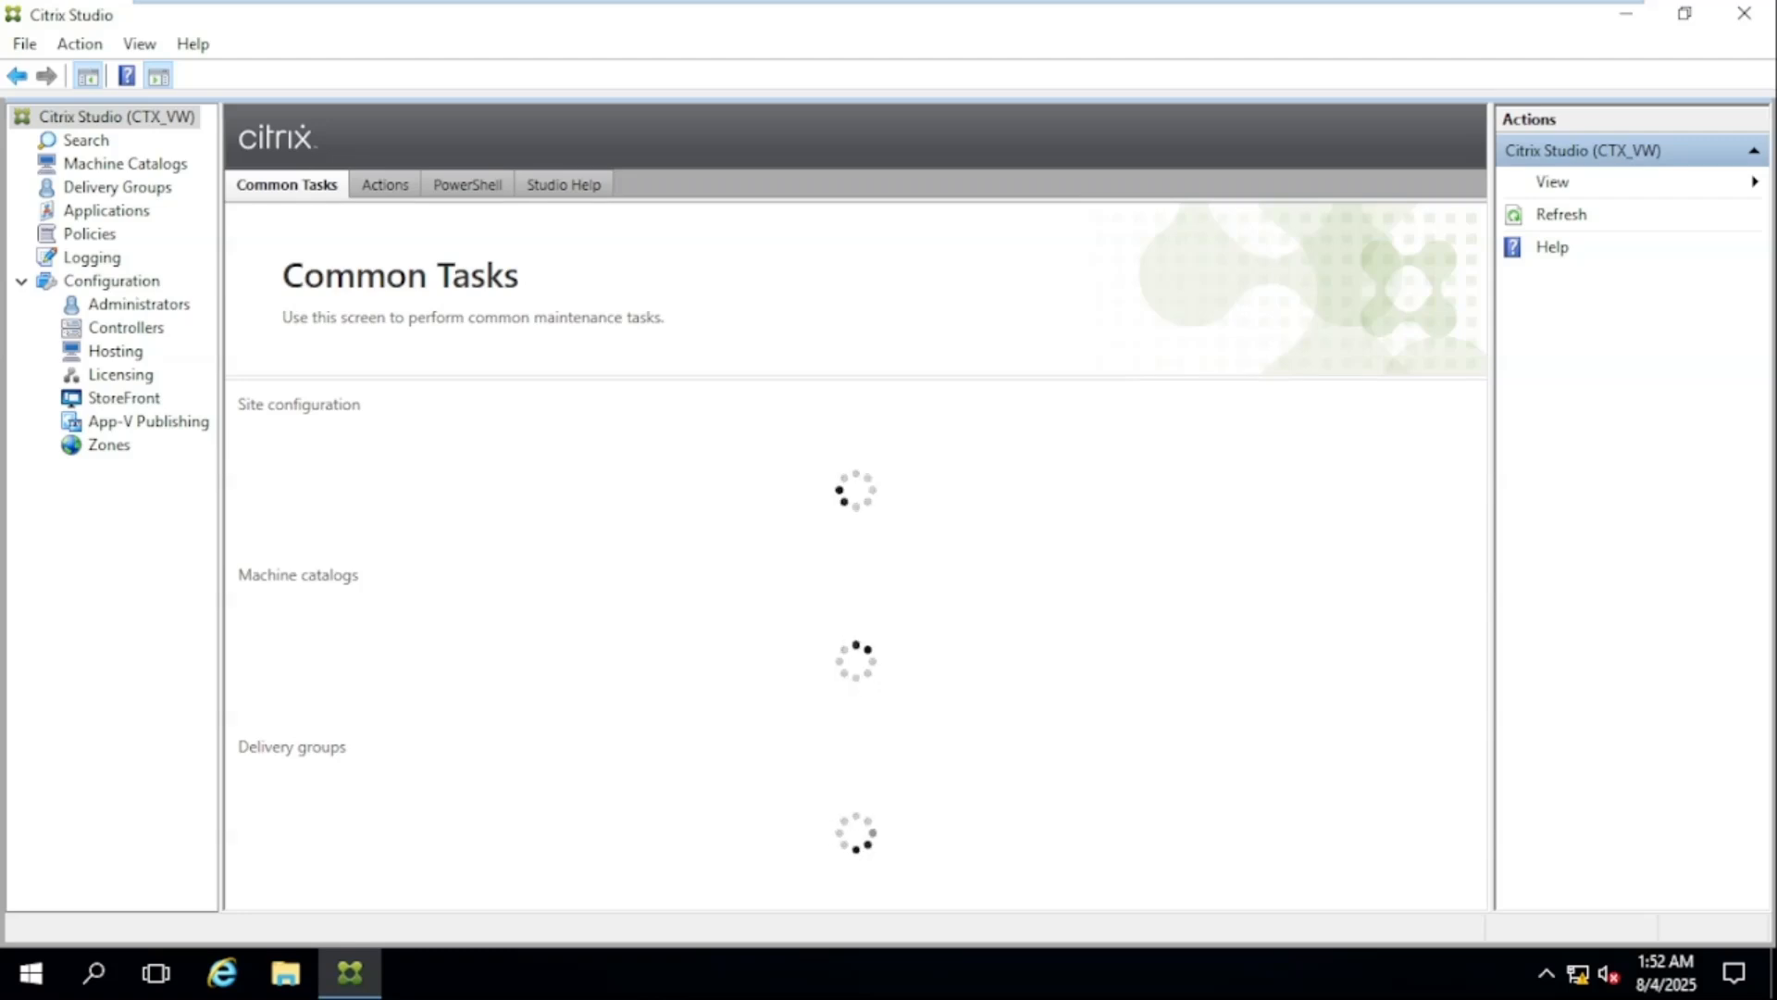
Start a new delivery group that uses 1 machine from the Apps1 catalog
click(134, 165)
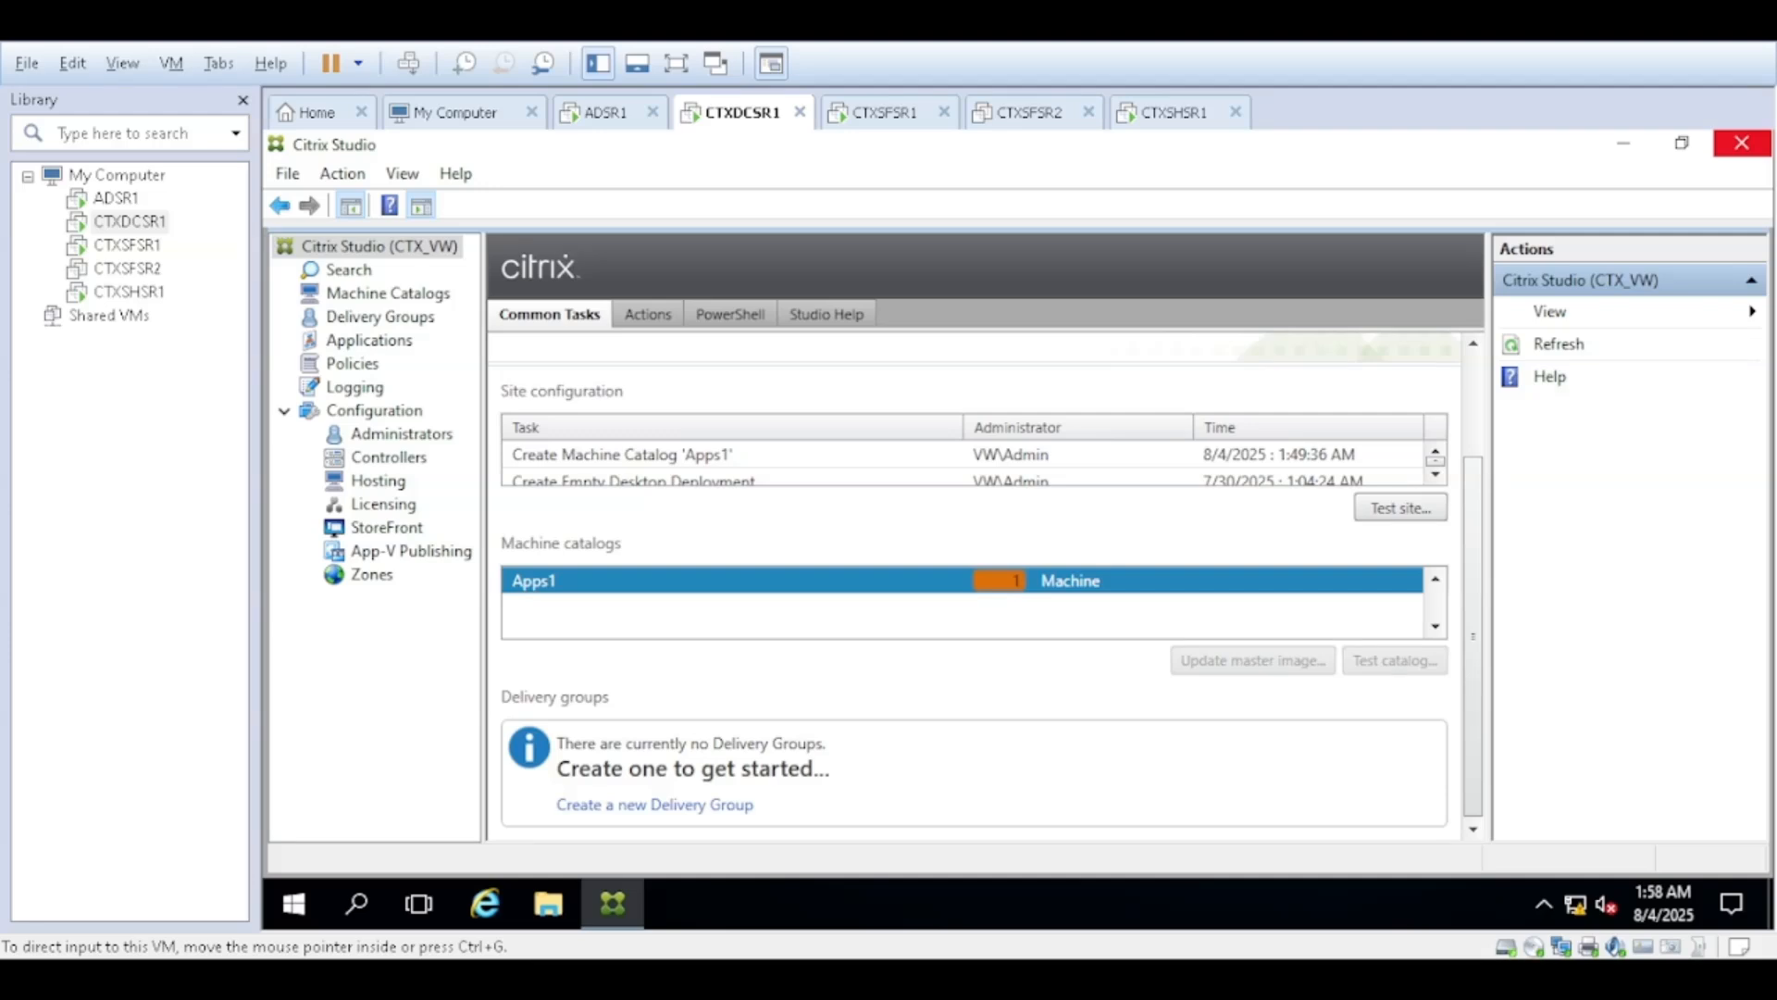
click(682, 815)
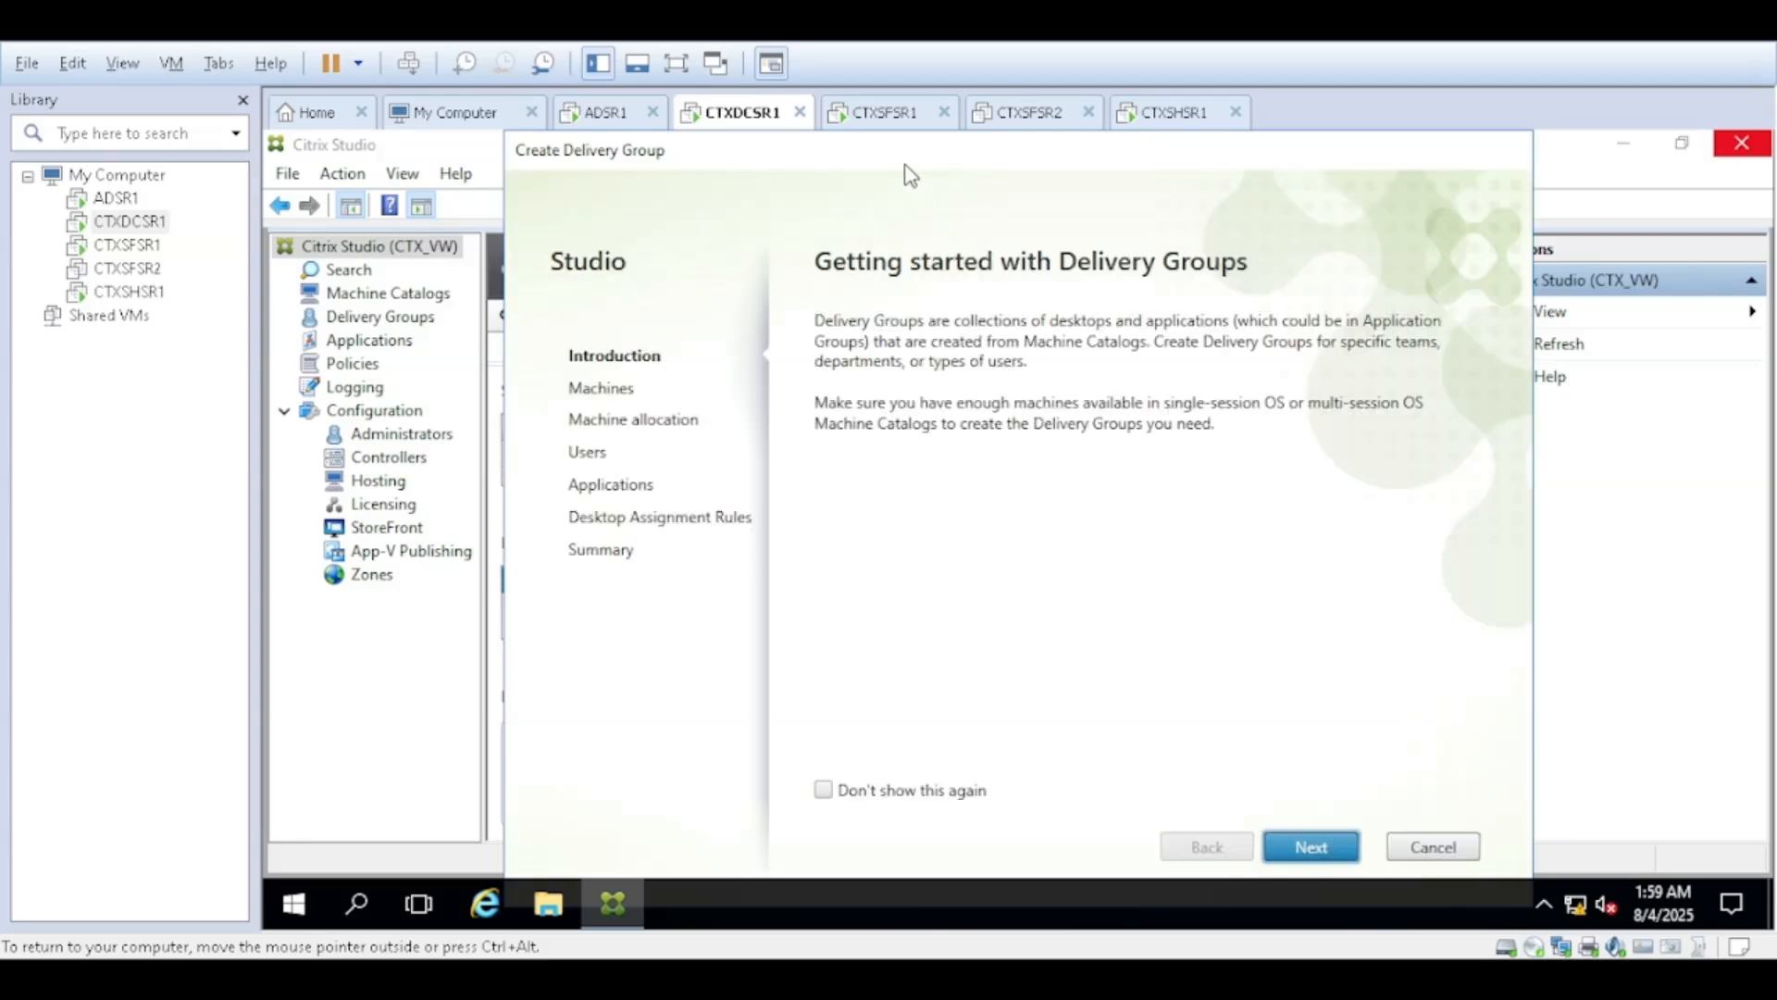
drag(911, 175, 890, 175)
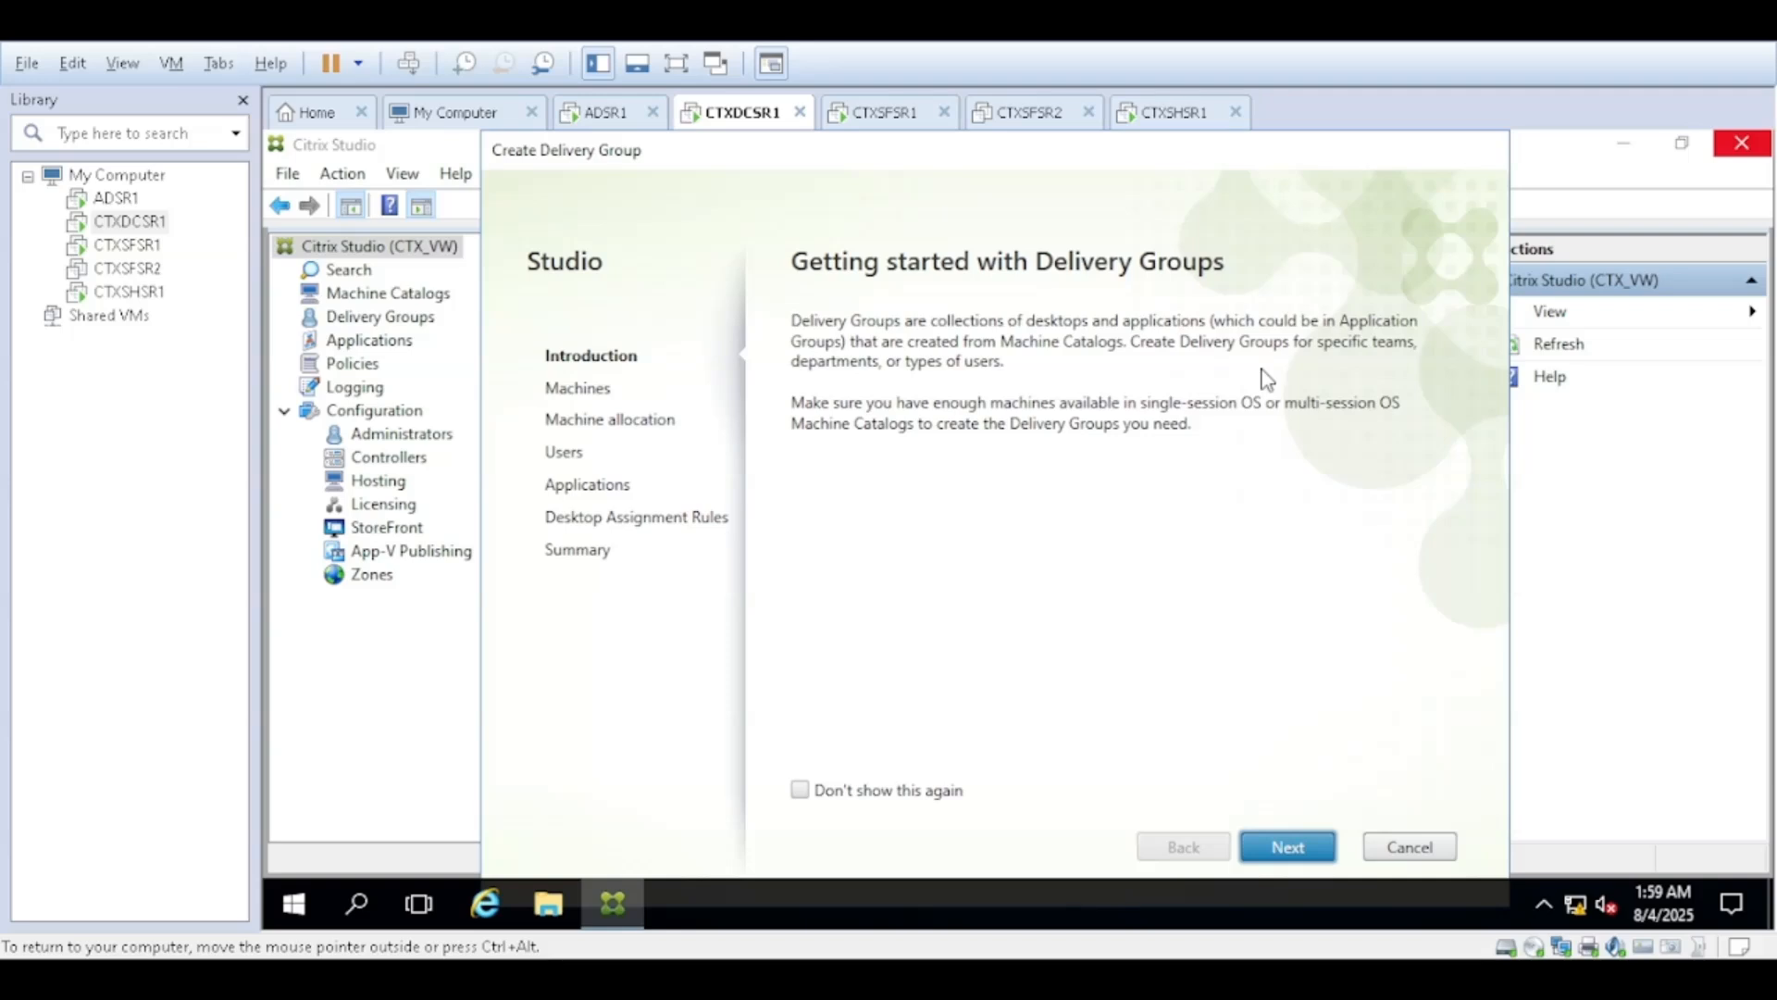
click(1289, 847)
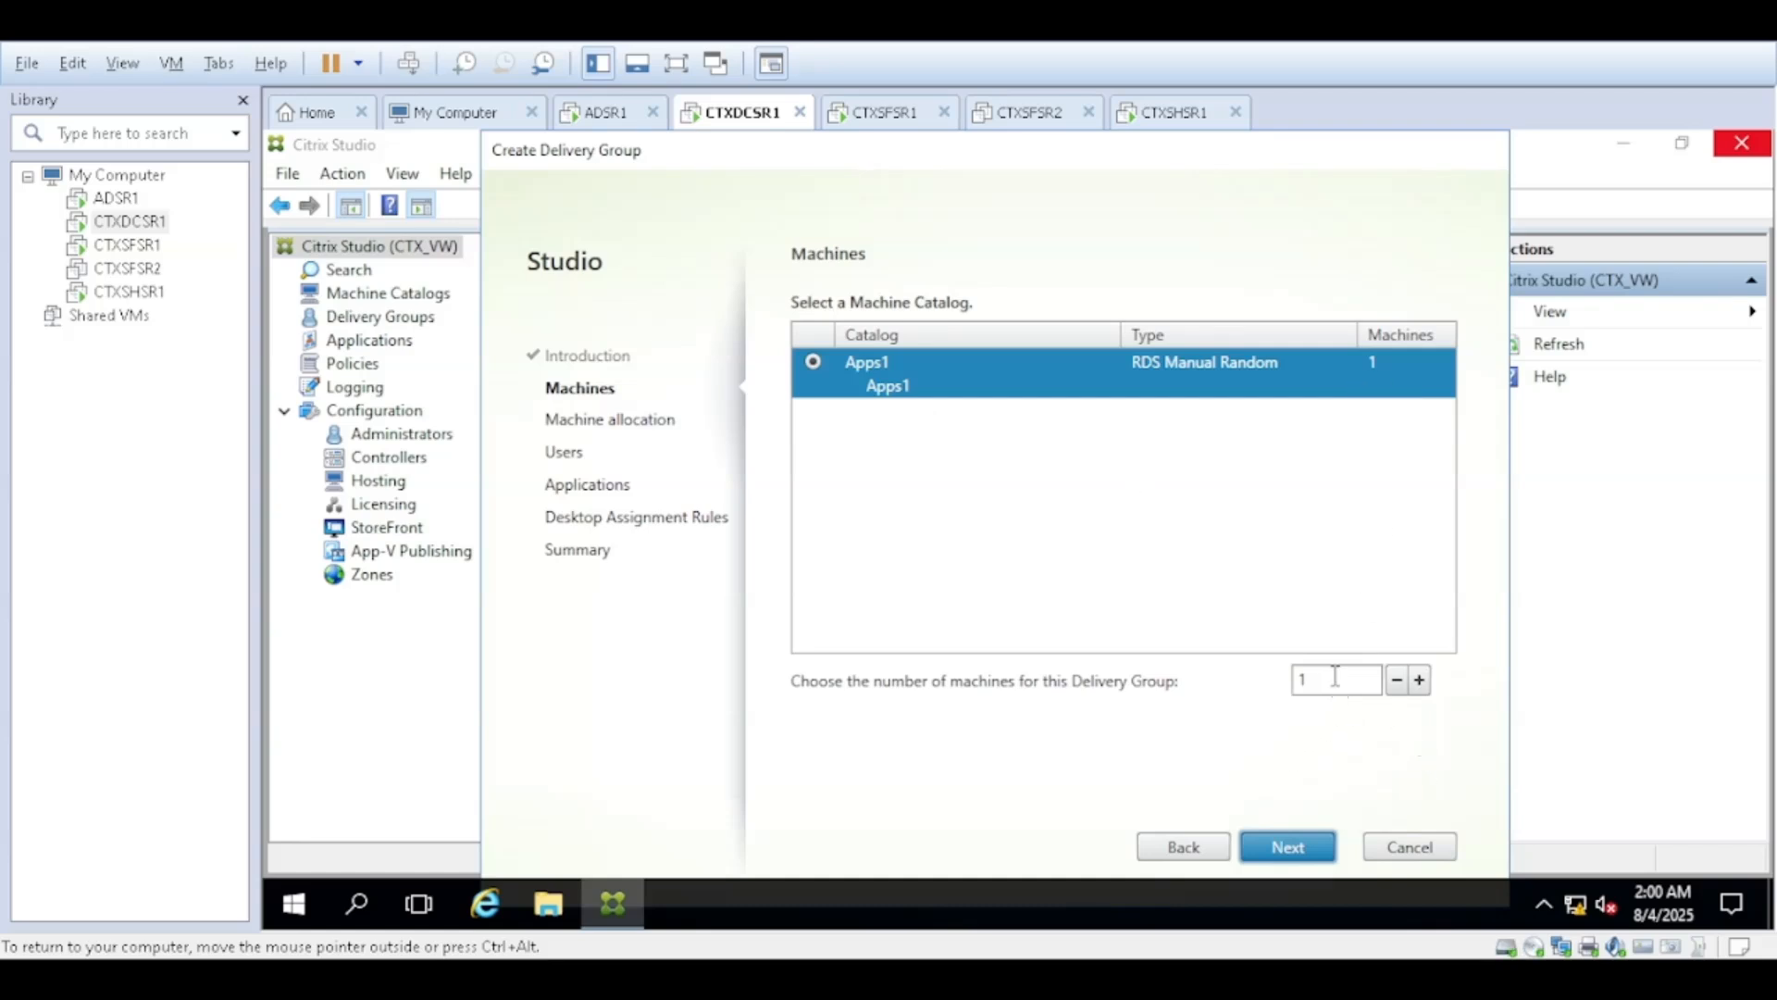
click(1417, 692)
click(1287, 848)
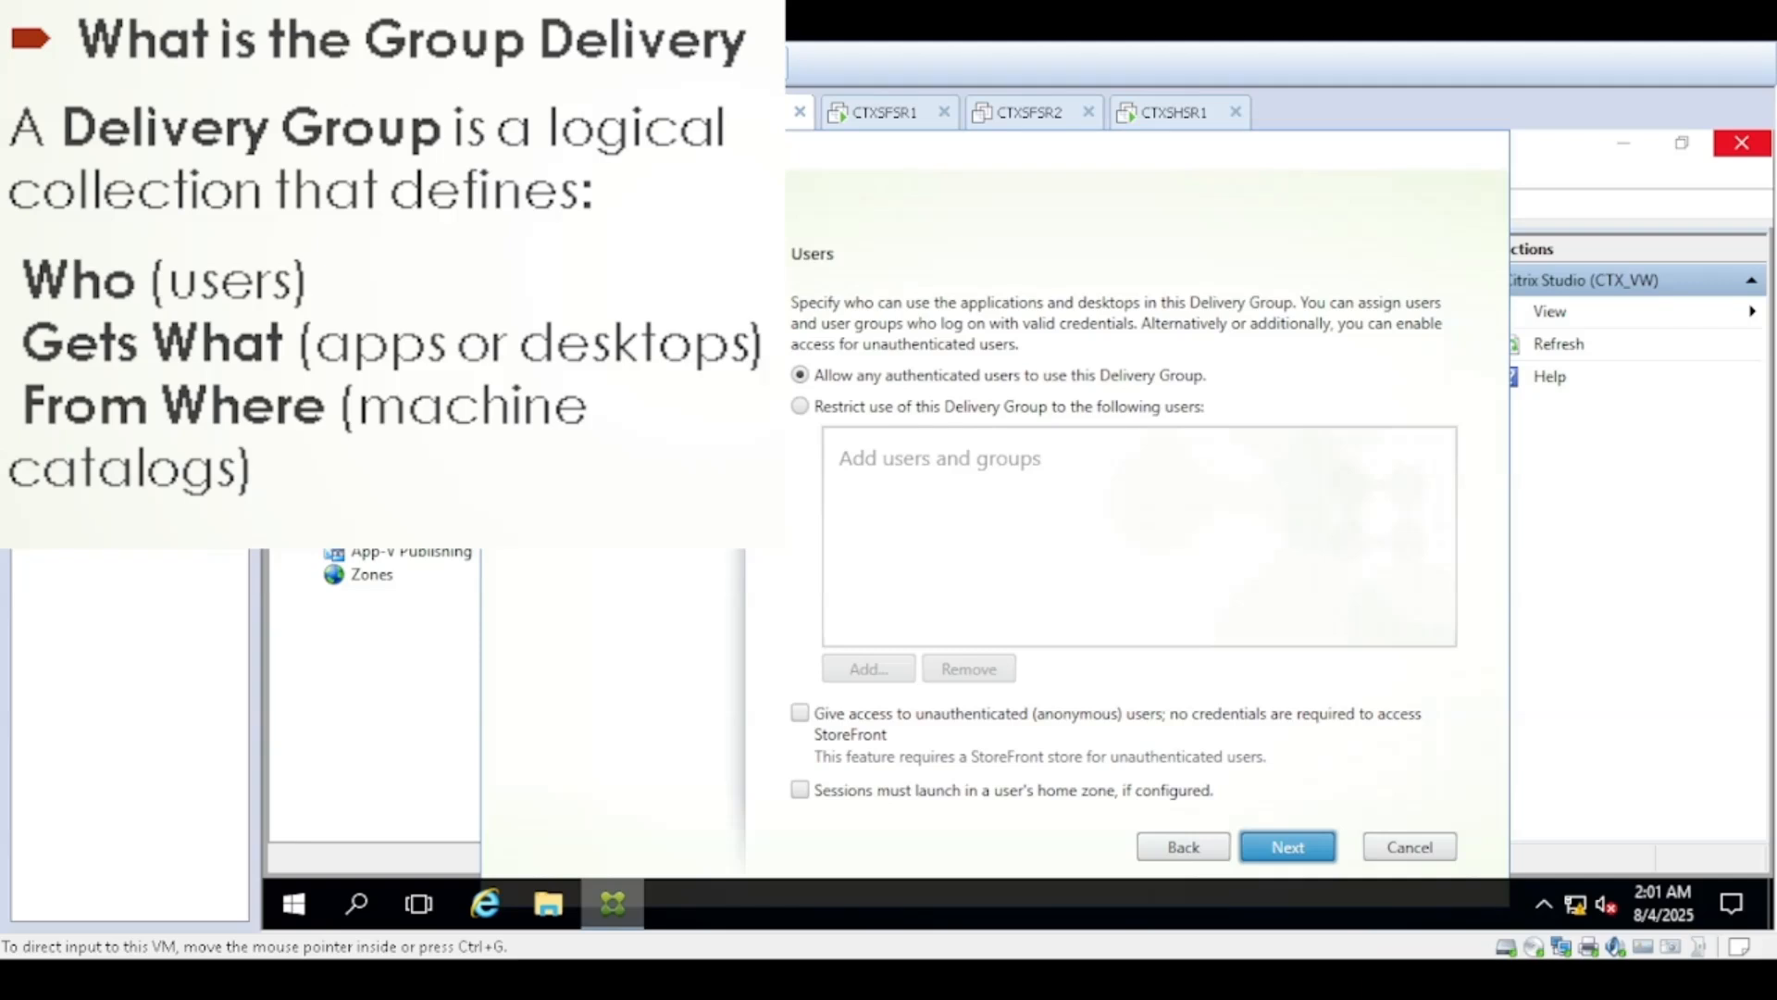
Allow any authenticated users to use the delivery group and continue to the summary without adding applications or desktop assignments
click(1287, 848)
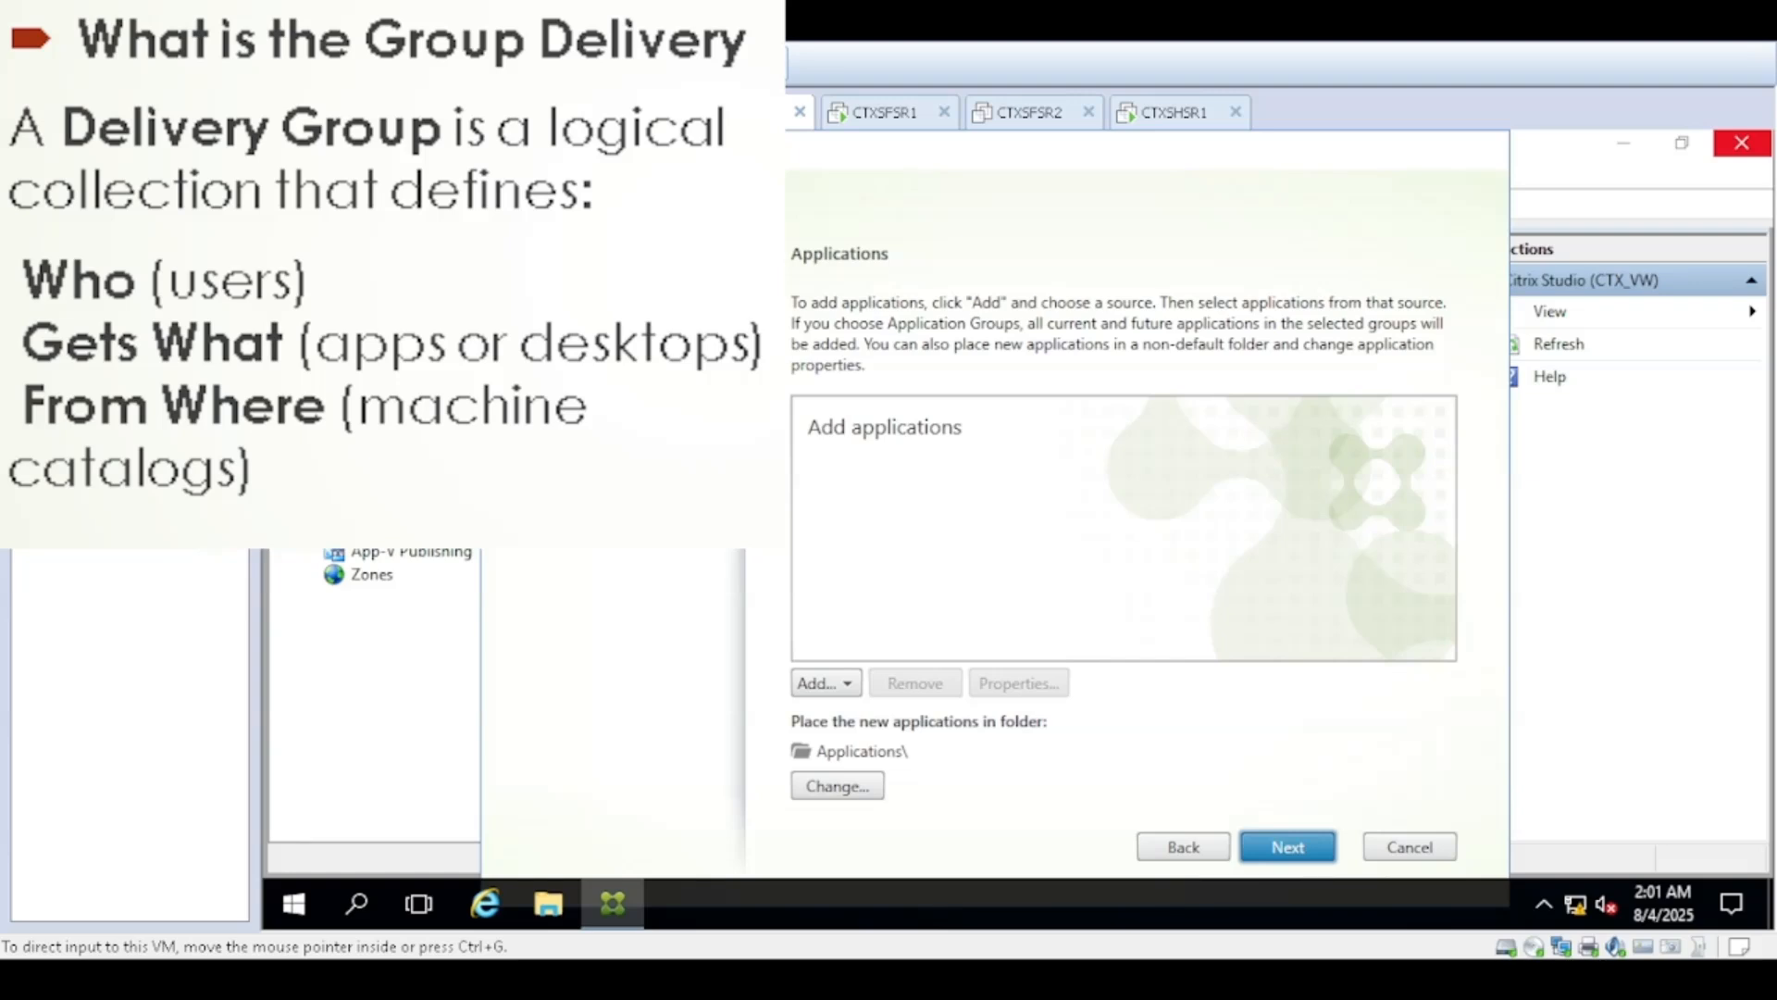
key(Return)
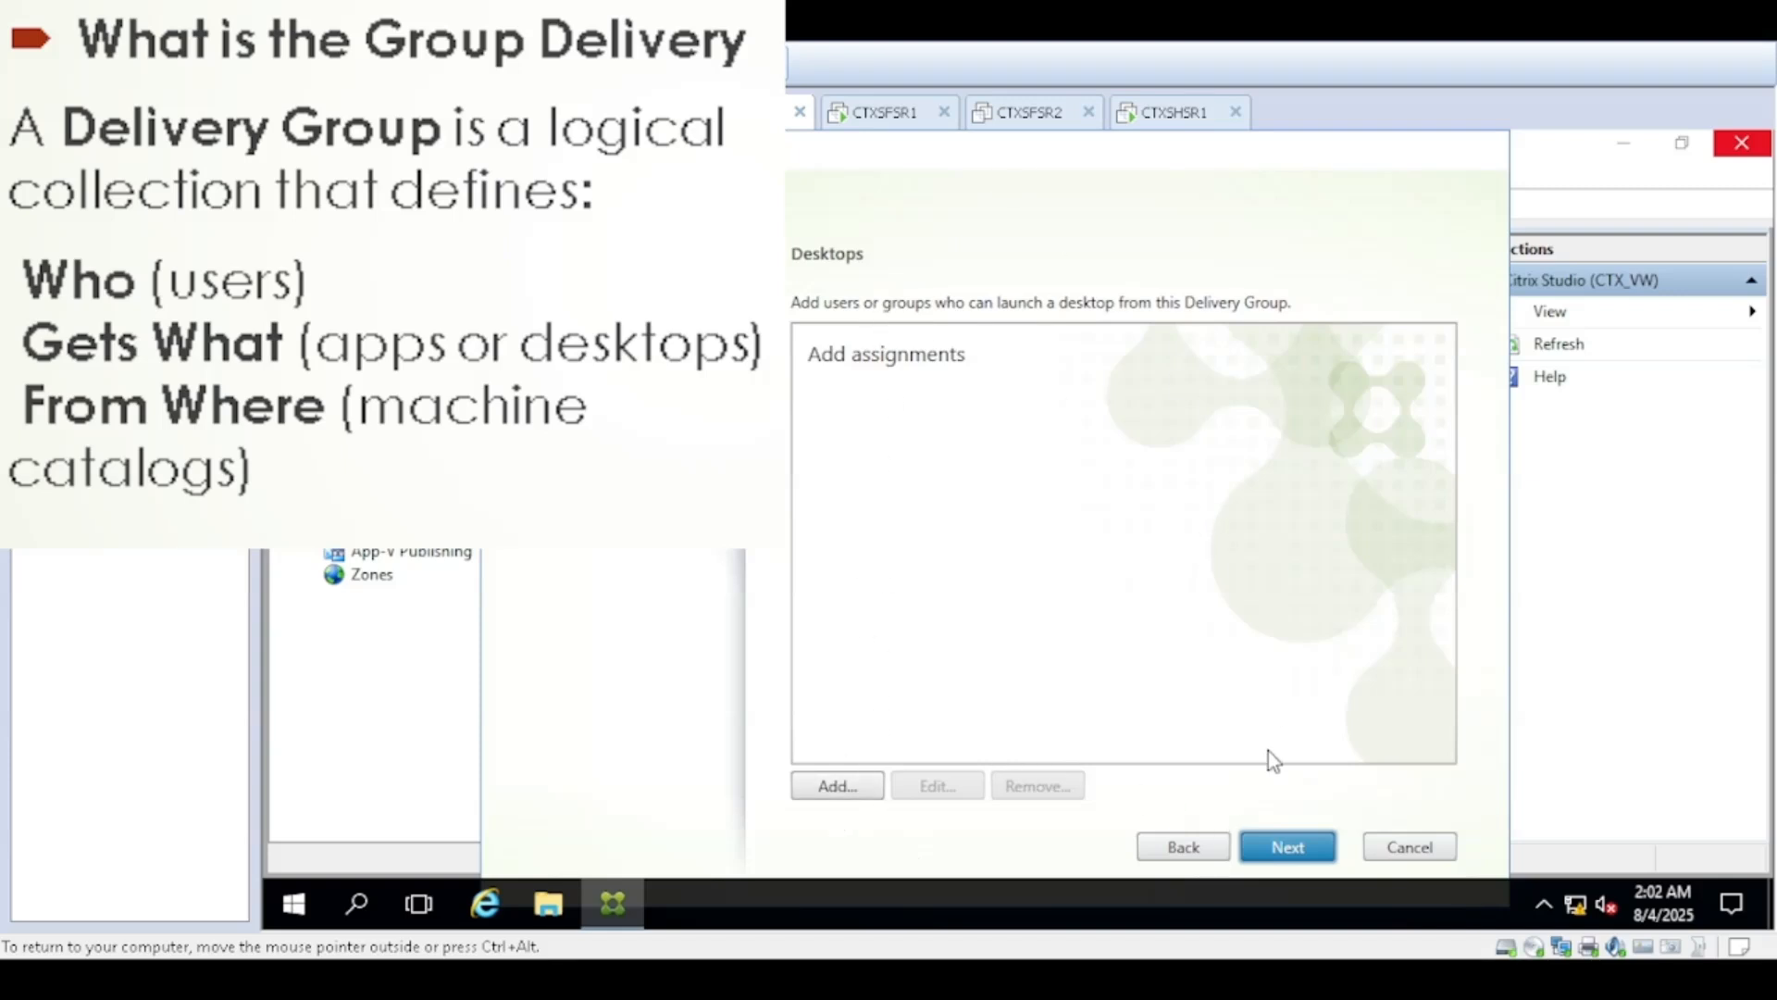
click(1276, 854)
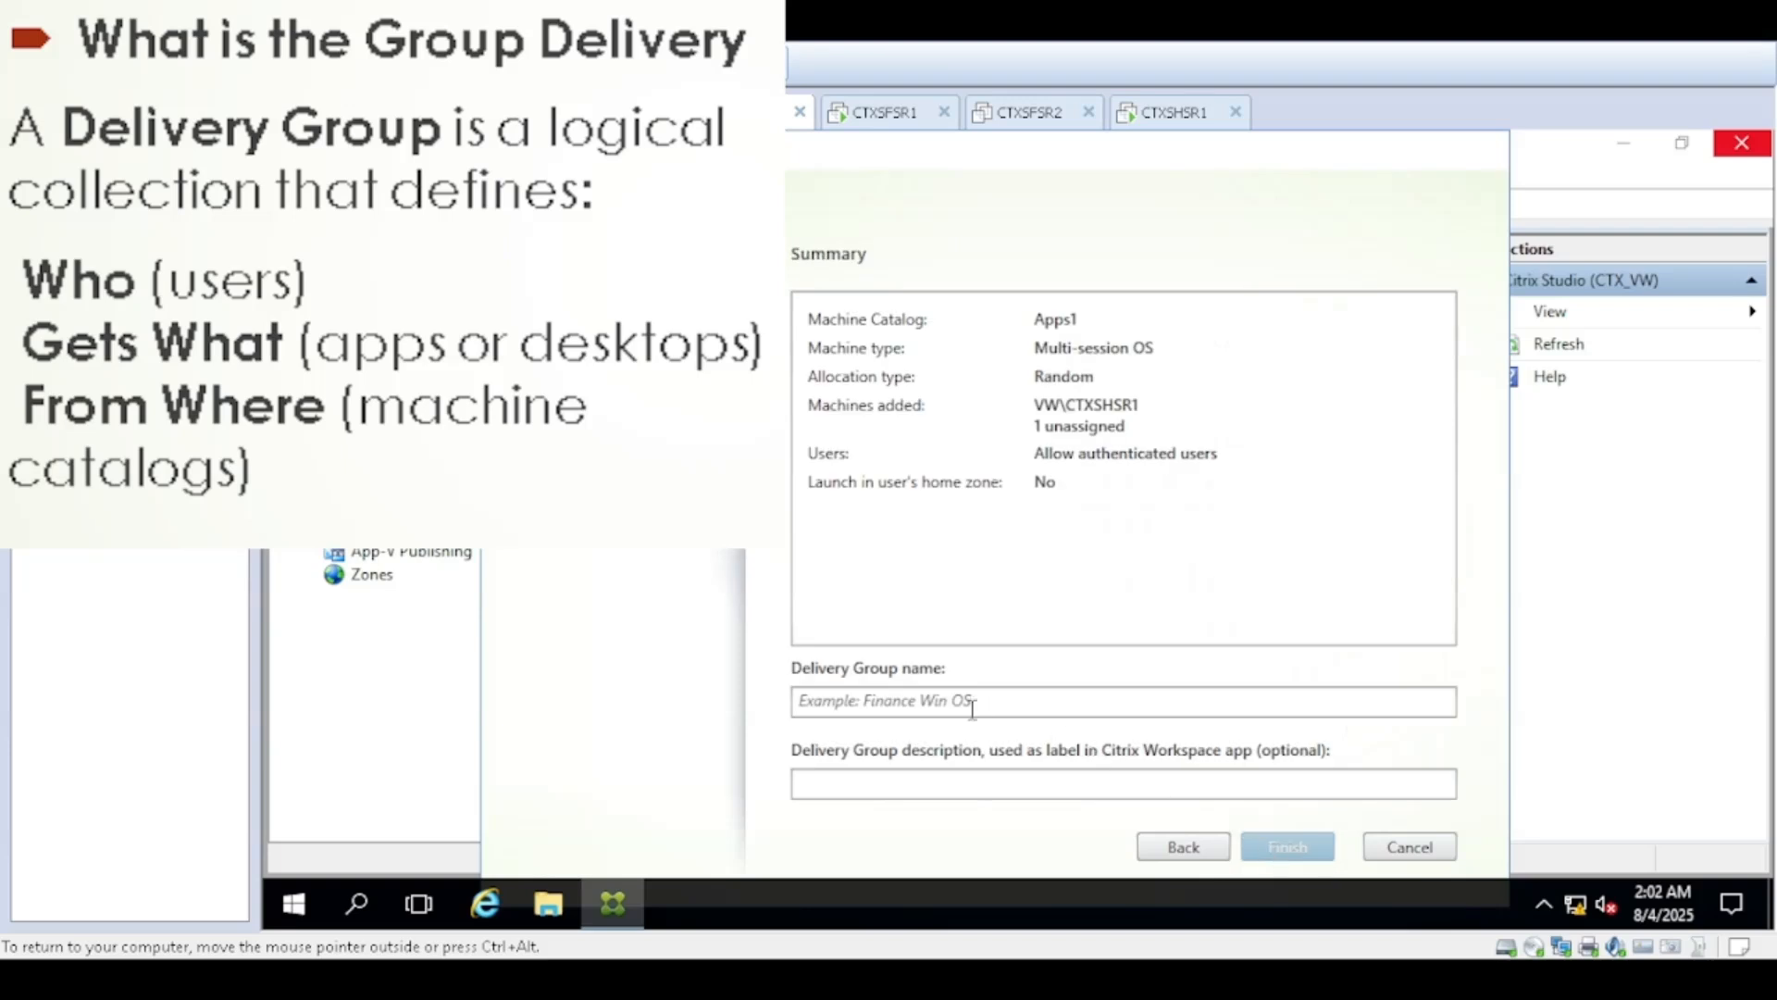
Enter "Aps" as the delivery group name
click(862, 709)
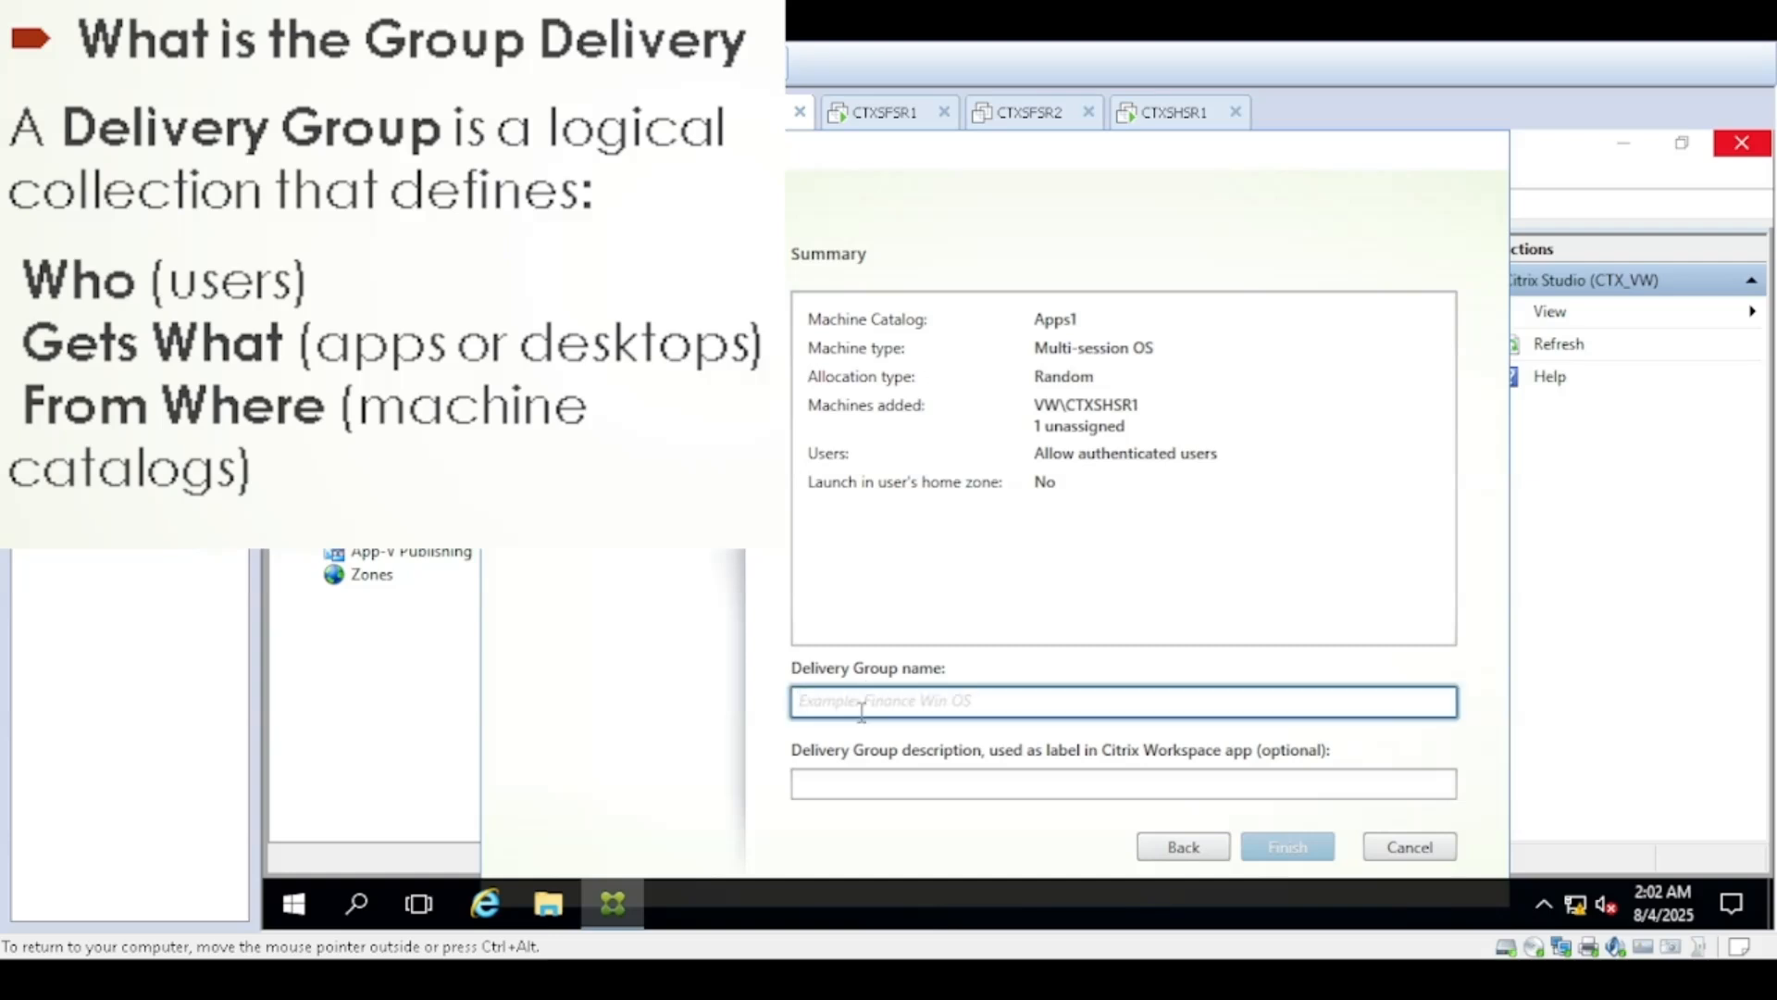
text(Aps)
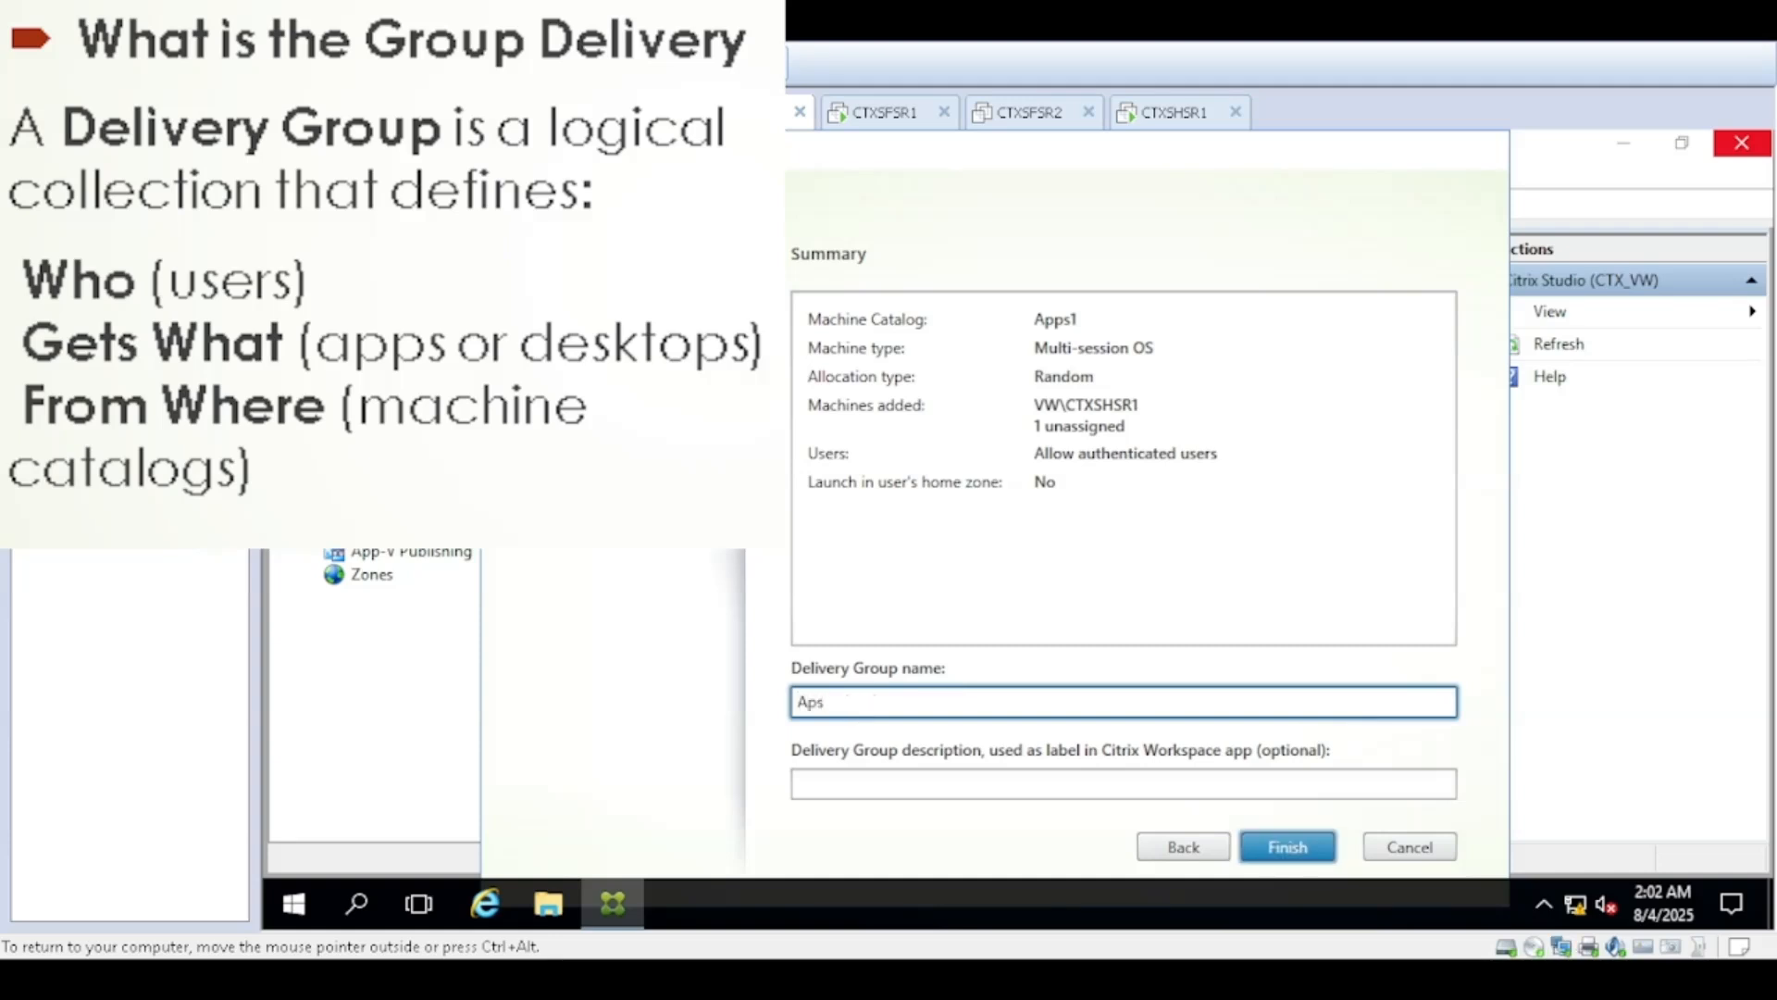